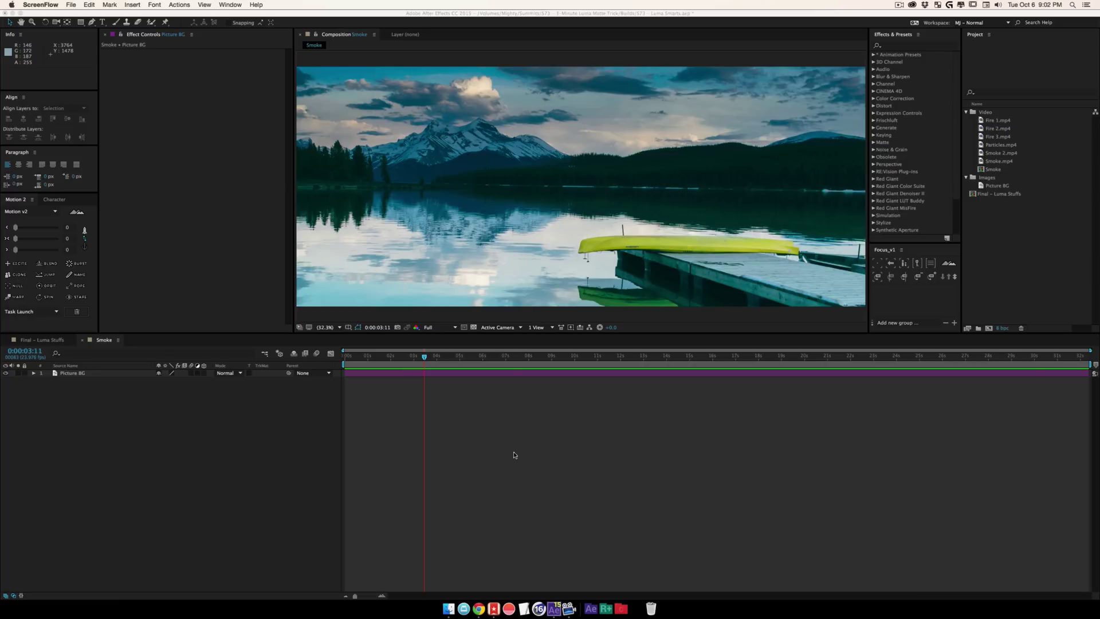
Step: Search CineStock's Vimeo uploads for fire footage and browse the results
{"action": "left_click", "coordinate": [478, 609]}
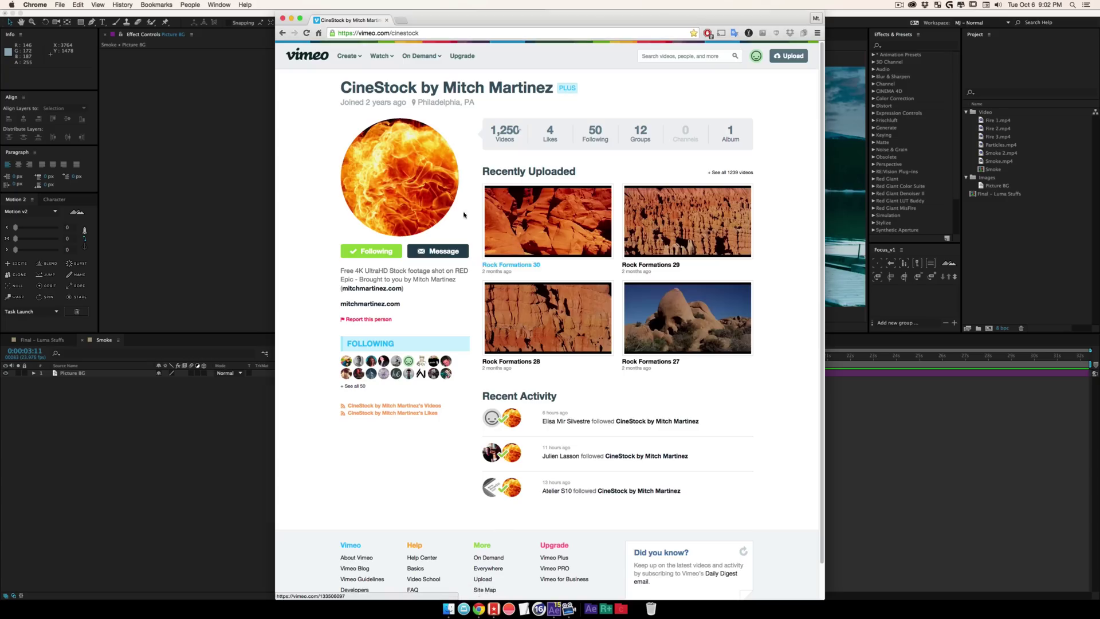
{"action": "mouse_move", "coordinate": [513, 131]}
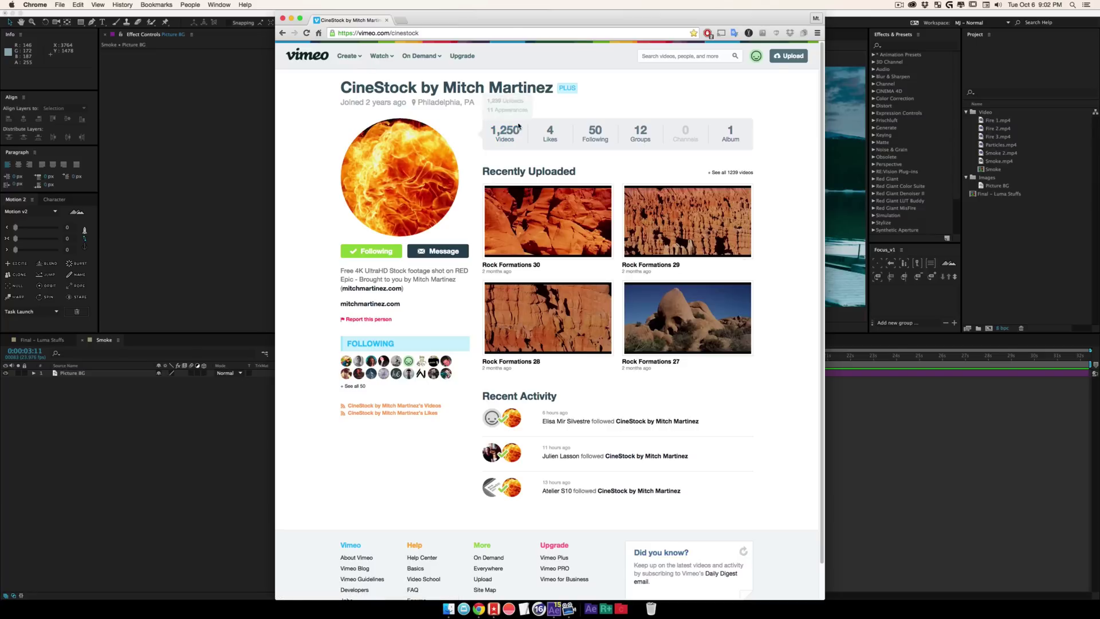
{"action": "left_click", "coordinate": [503, 101]}
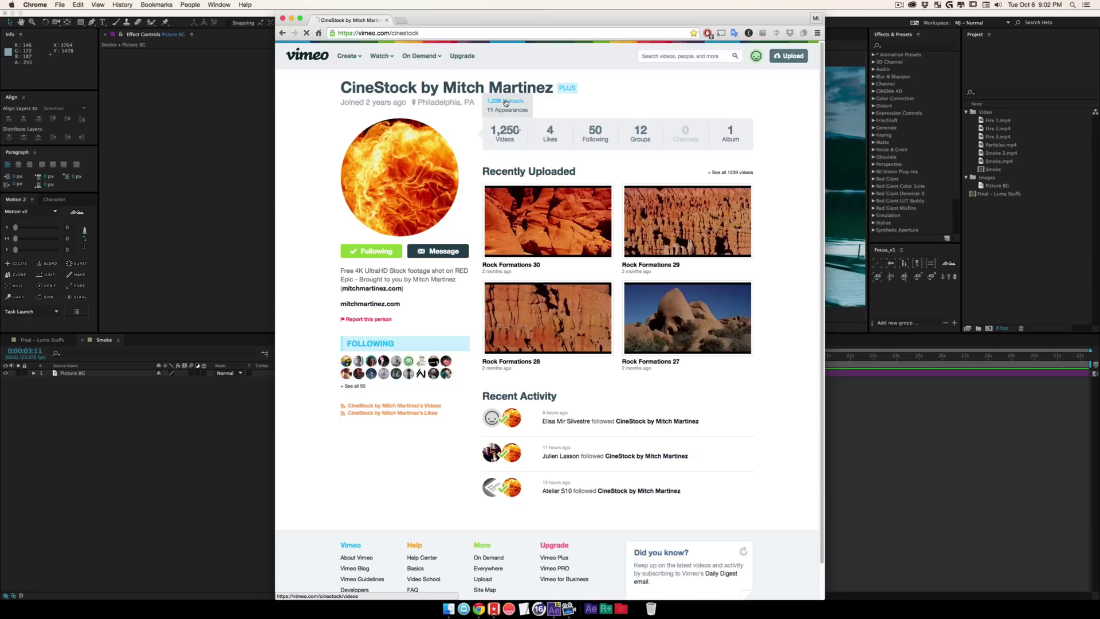
{"action": "left_click", "coordinate": [609, 132]}
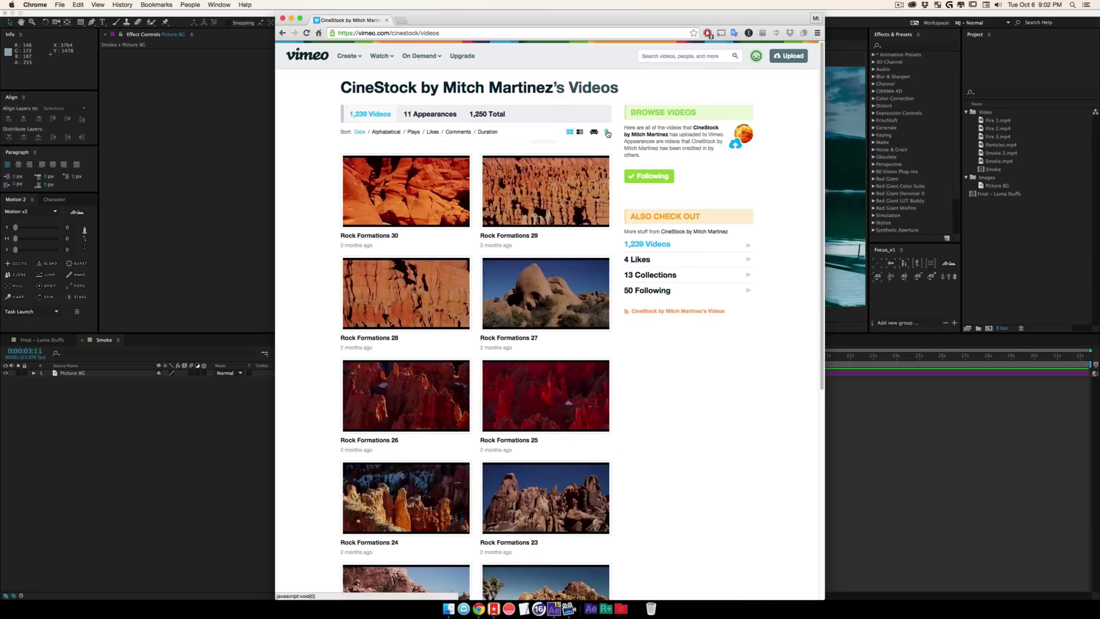
{"action": "left_click", "coordinate": [485, 145]}
{"action": "type", "text": "fire"}
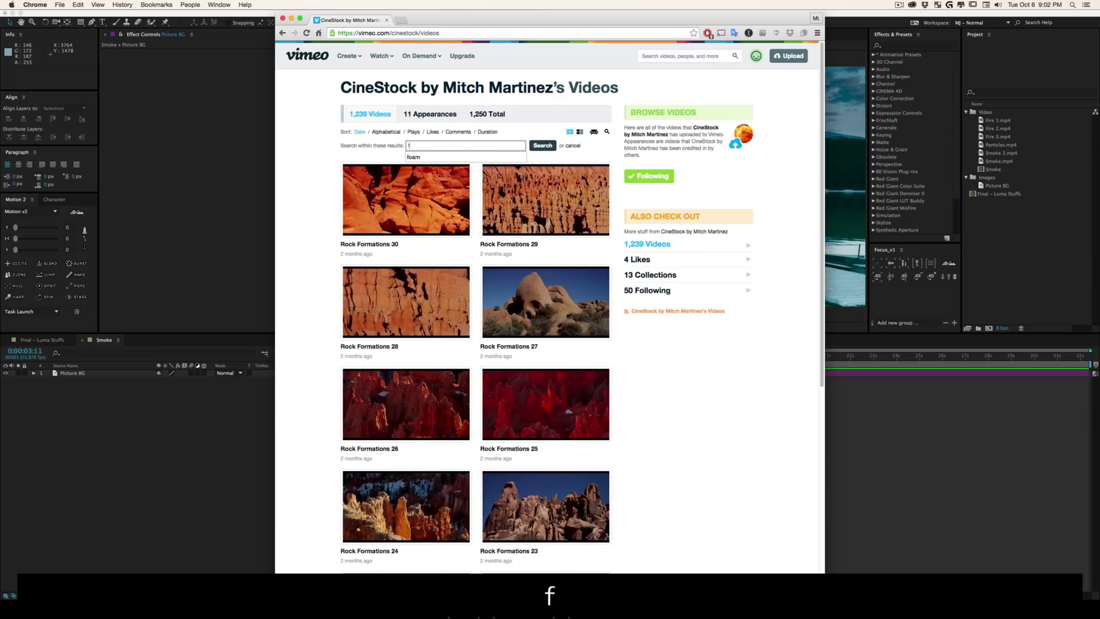
{"action": "key", "text": "Return"}
{"action": "scroll", "coordinate": [528, 246], "scroll_direction": "down", "scroll_amount": 10}
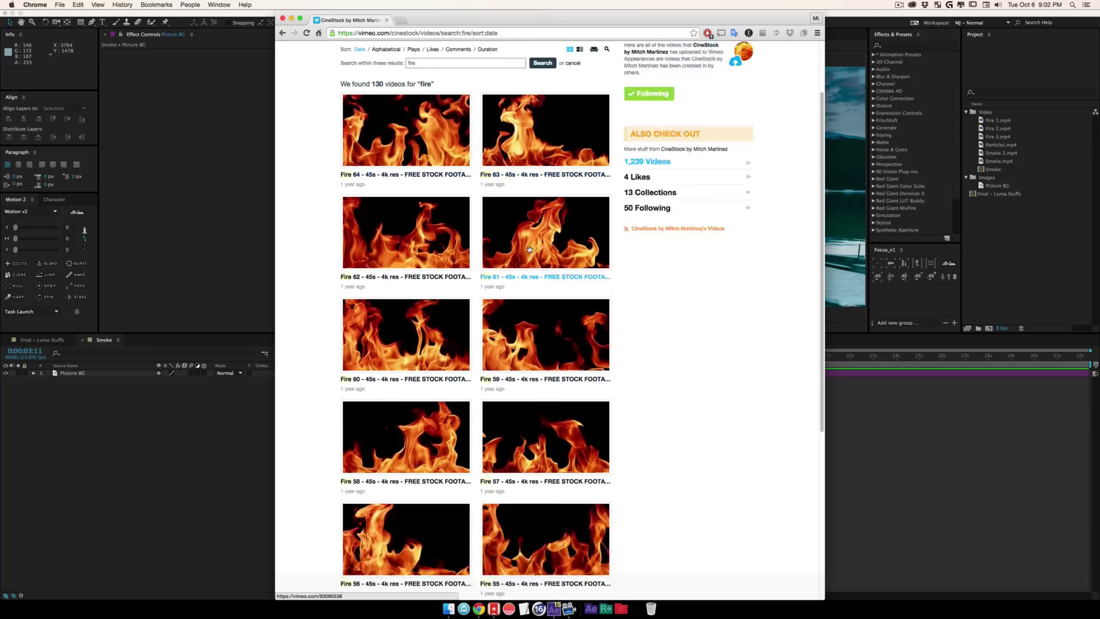
{"action": "scroll", "coordinate": [452, 261], "scroll_direction": "up", "scroll_amount": 10}
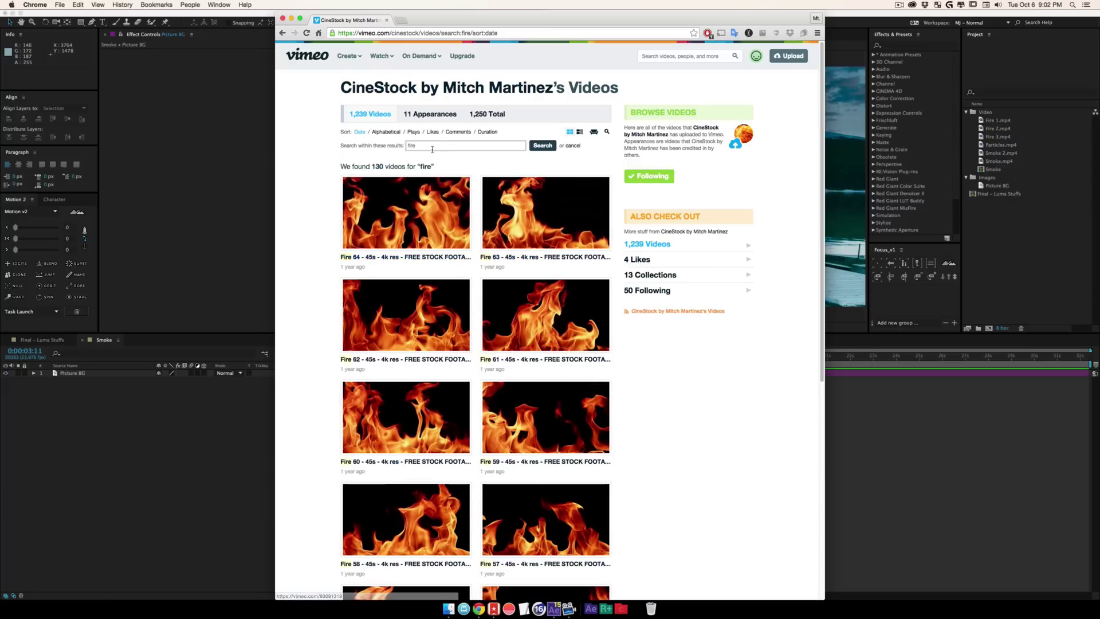
Step: Search the uploads for smoke instead, browse the clips, then return to After Effects
{"action": "left_click_drag", "start_coordinate": [427, 145], "coordinate": [358, 145]}
{"action": "type", "text": "smoke"}
{"action": "key", "text": "Return"}
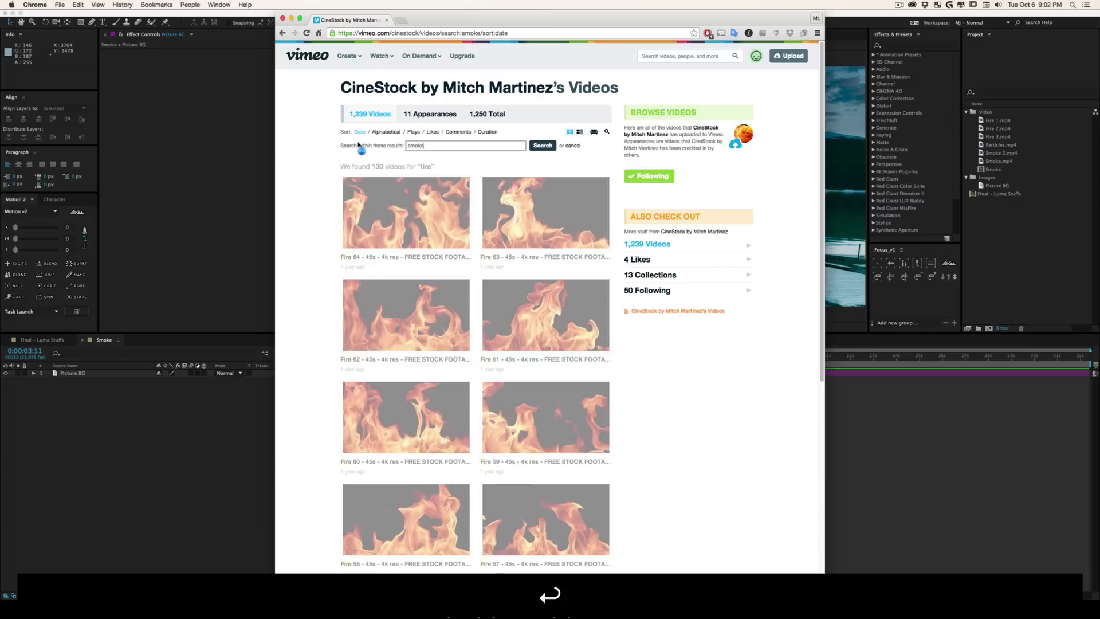
{"action": "scroll", "coordinate": [447, 275], "scroll_direction": "down", "scroll_amount": 5}
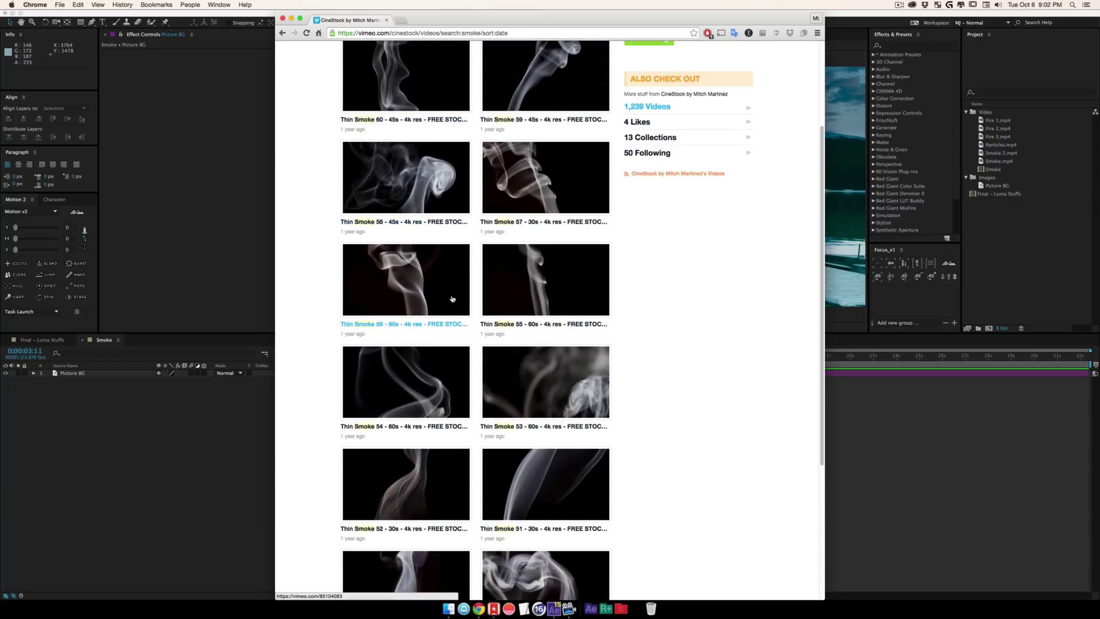
{"action": "scroll", "coordinate": [452, 308], "scroll_direction": "up", "scroll_amount": 3}
{"action": "scroll", "coordinate": [452, 309], "scroll_direction": "up", "scroll_amount": 2}
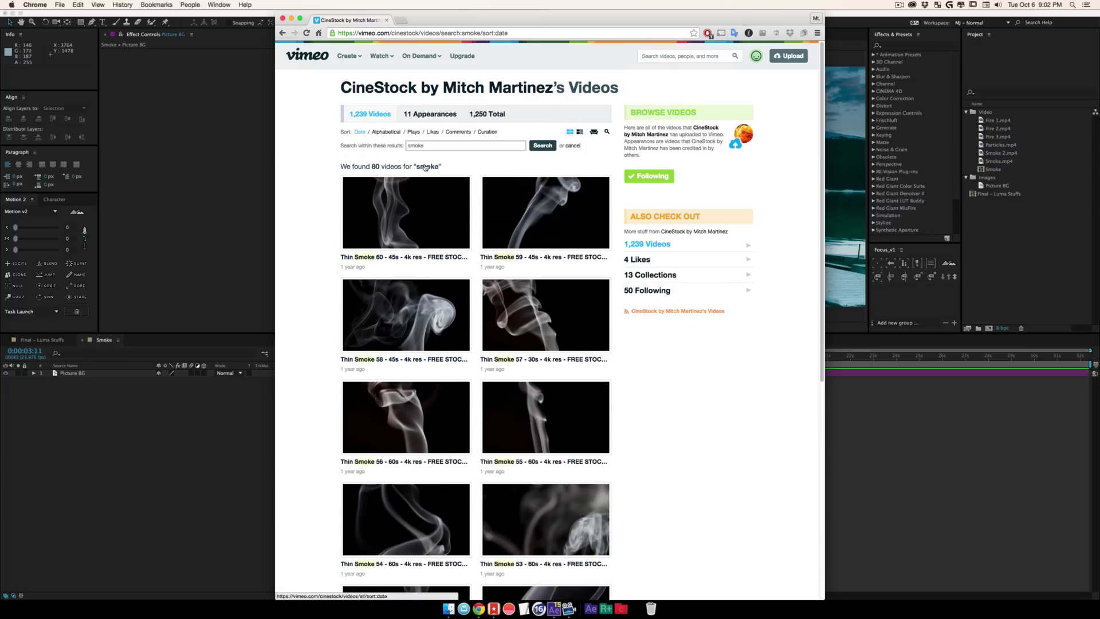
{"action": "left_click", "coordinate": [137, 426]}
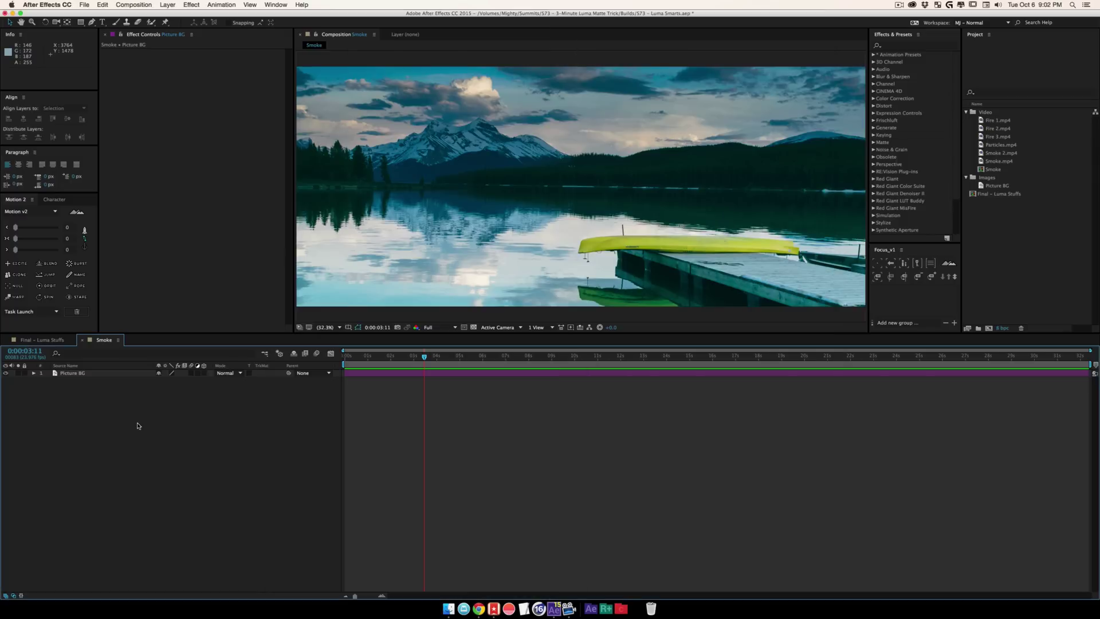
Step: Add Fire 2.mp4 to the Smoke composition above Picture BG and nudge it slightly in frame
{"action": "left_click", "coordinate": [998, 129]}
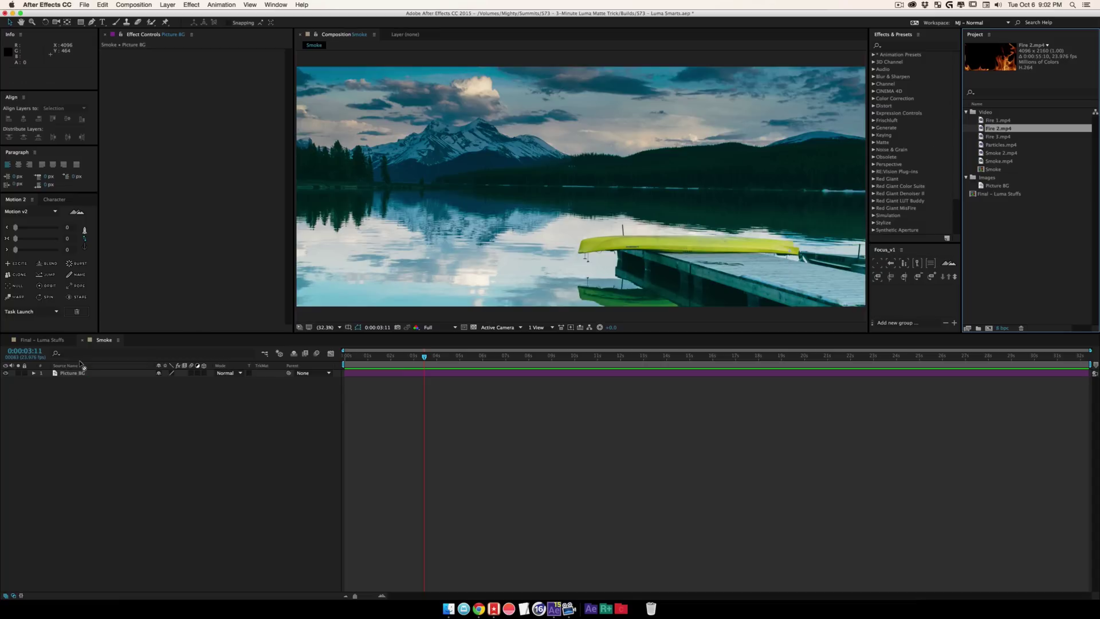
{"action": "key", "text": "super+slash"}
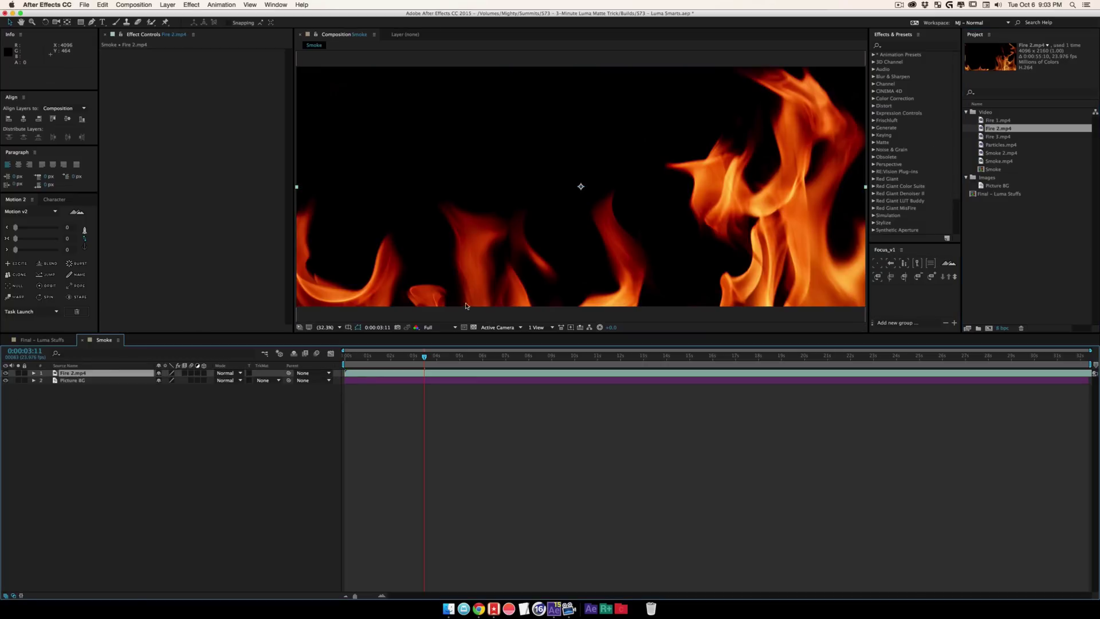
{"action": "left_click_drag", "start_coordinate": [678, 238], "coordinate": [682, 230]}
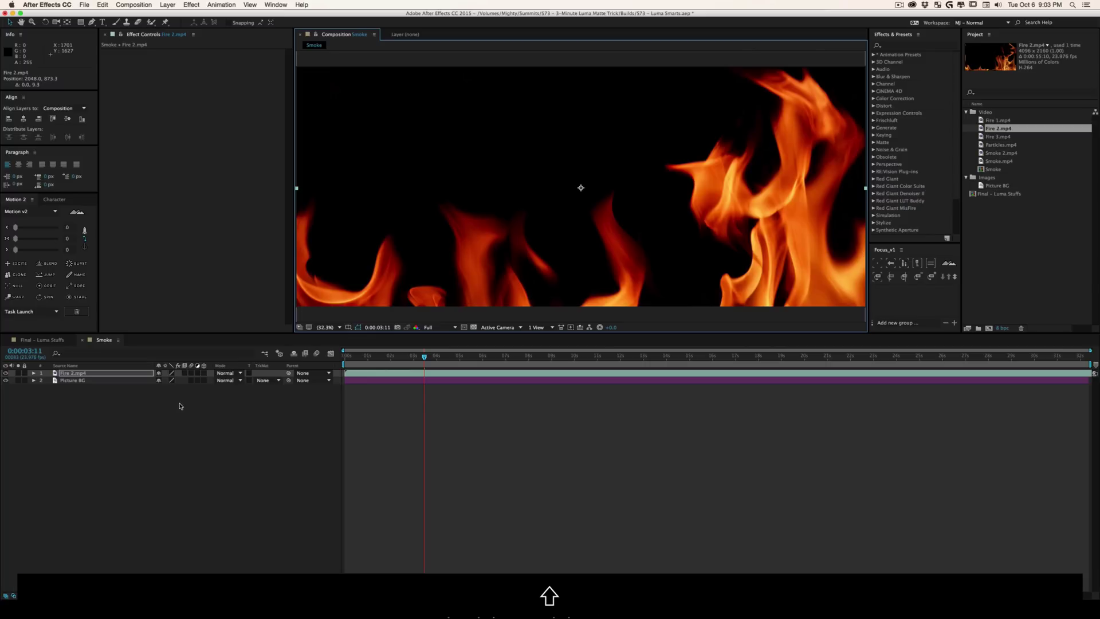
{"action": "left_click", "coordinate": [238, 378]}
{"action": "left_click", "coordinate": [142, 456]}
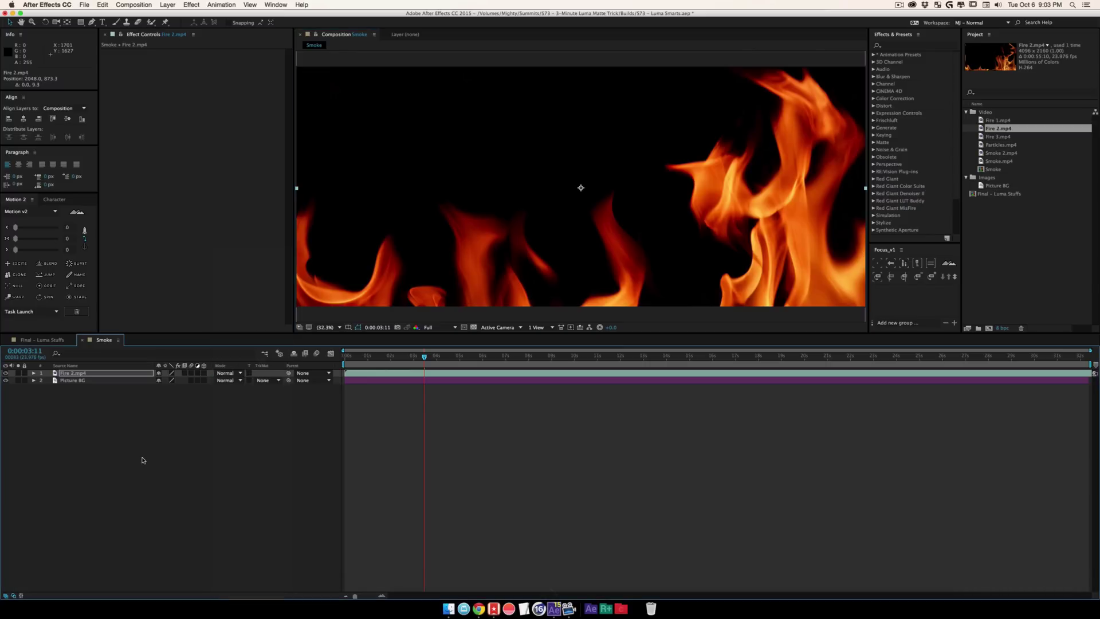
{"action": "key", "text": "shift"}
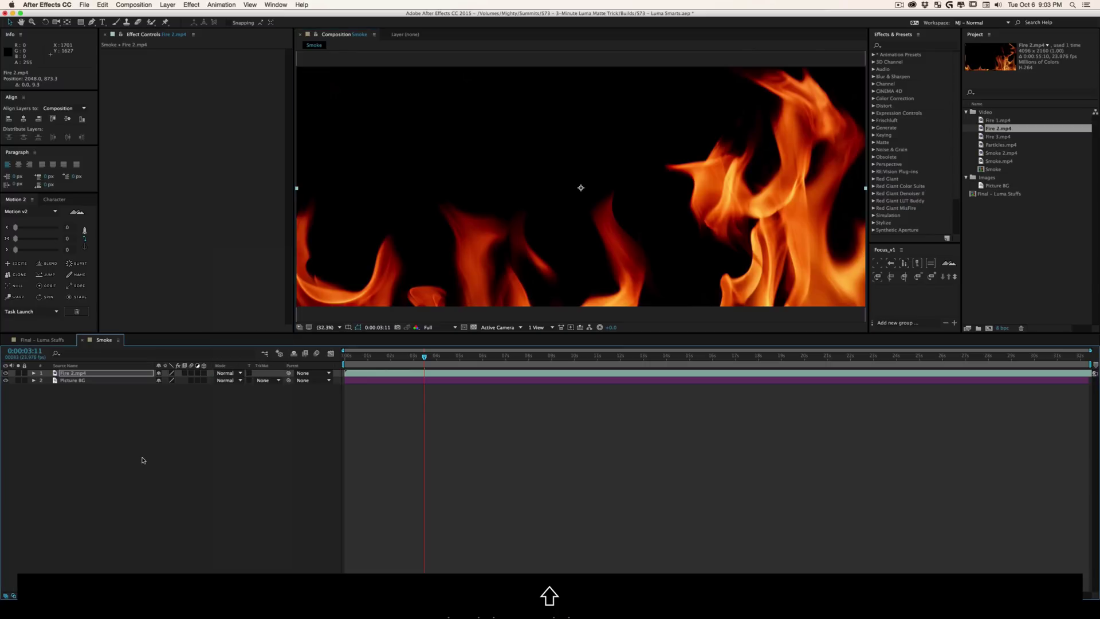
{"action": "key", "text": "shift+equal"}
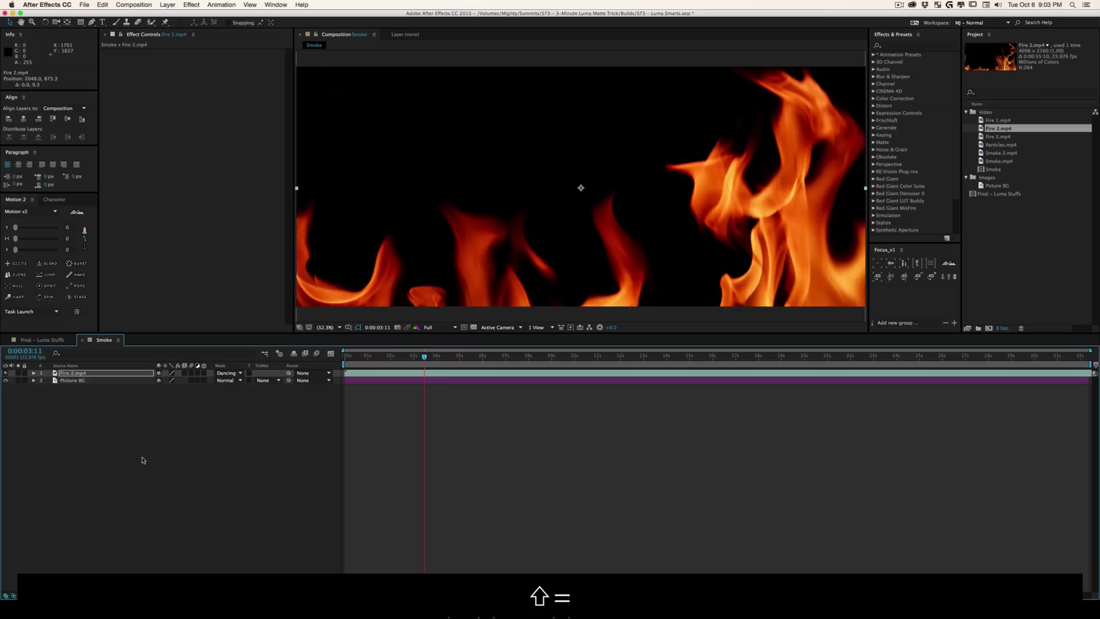
{"action": "key", "text": "shift+equal"}
{"action": "key", "text": "shift+equal"}
{"action": "key", "text": "shift+equal"}
{"action": "key", "text": "shift+equal"}
{"action": "key", "text": "shift+equal"}
{"action": "key", "text": "shift+equal"}
{"action": "key", "text": "shift+equal"}
{"action": "key", "text": "shift+equal"}
{"action": "key", "text": "shift+equal"}
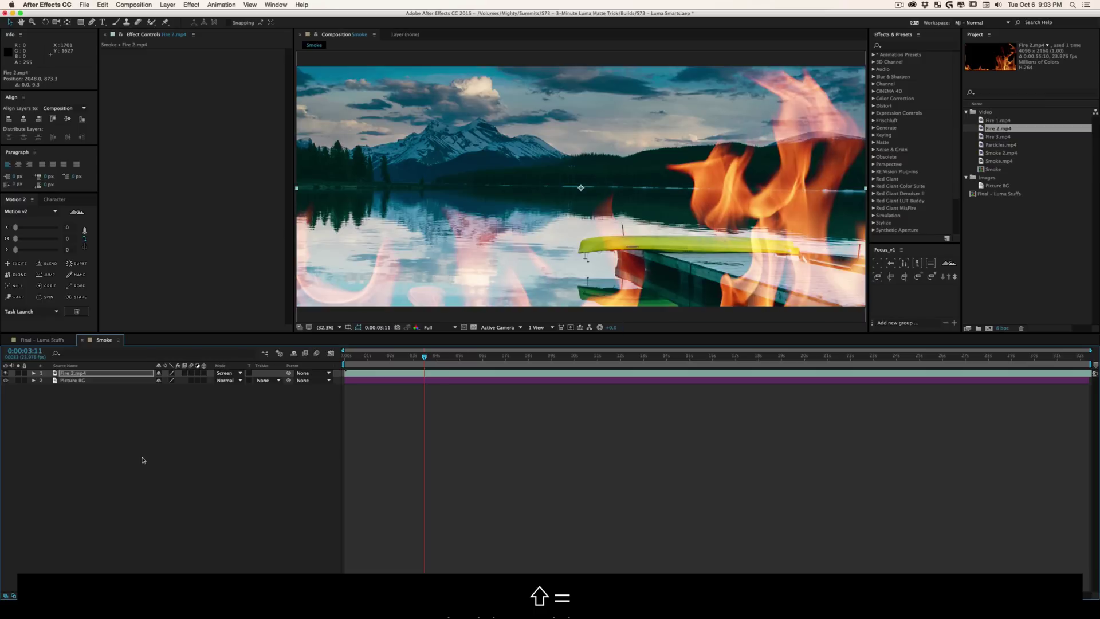
{"action": "key", "text": "shift+minus"}
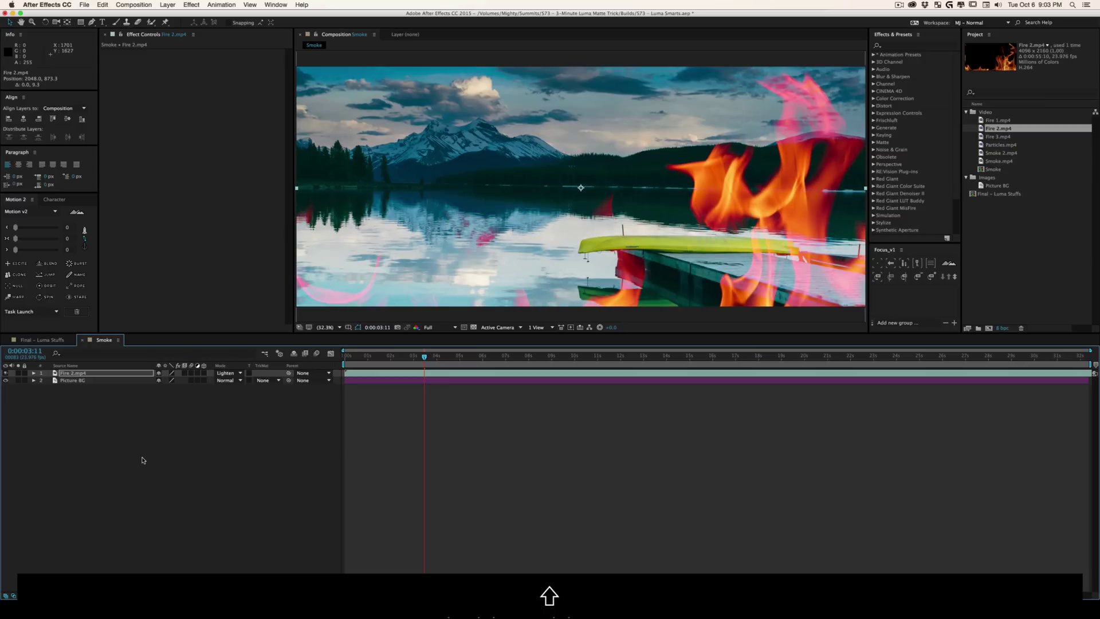
{"action": "key", "text": "shift+equal"}
{"action": "key", "text": "shift+equal"}
{"action": "key", "text": "shift+minus"}
{"action": "key", "text": "shift+equal"}
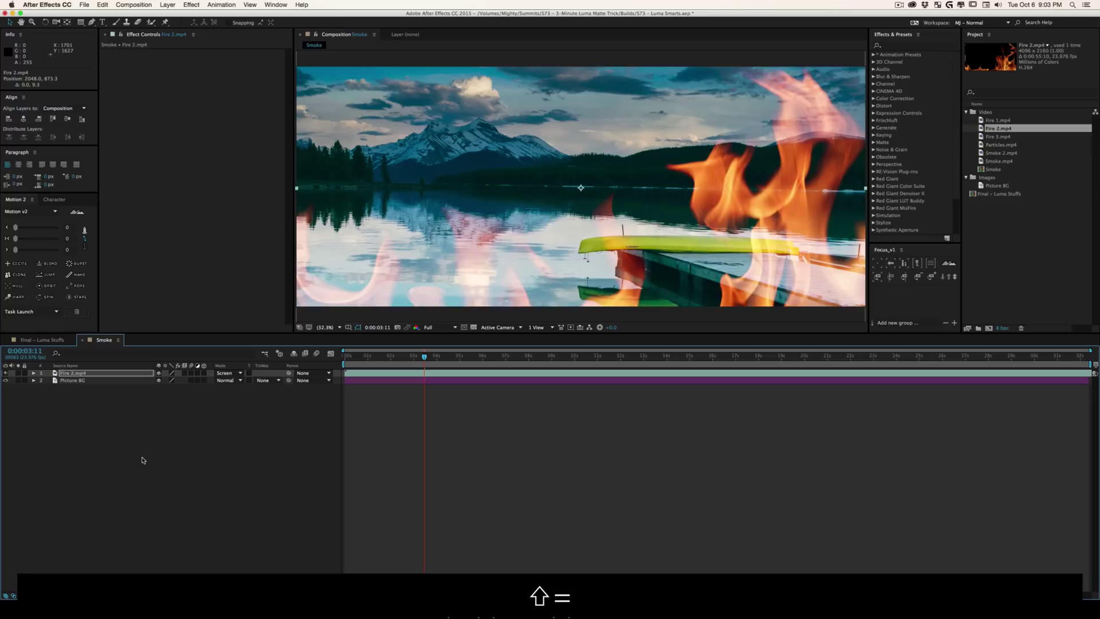
{"action": "key", "text": "shift+equal"}
{"action": "key", "text": "shift+equal"}
{"action": "key", "text": "shift+equal"}
{"action": "key", "text": "shift+equal"}
{"action": "key", "text": "shift+equal"}
{"action": "key", "text": "shift+equal"}
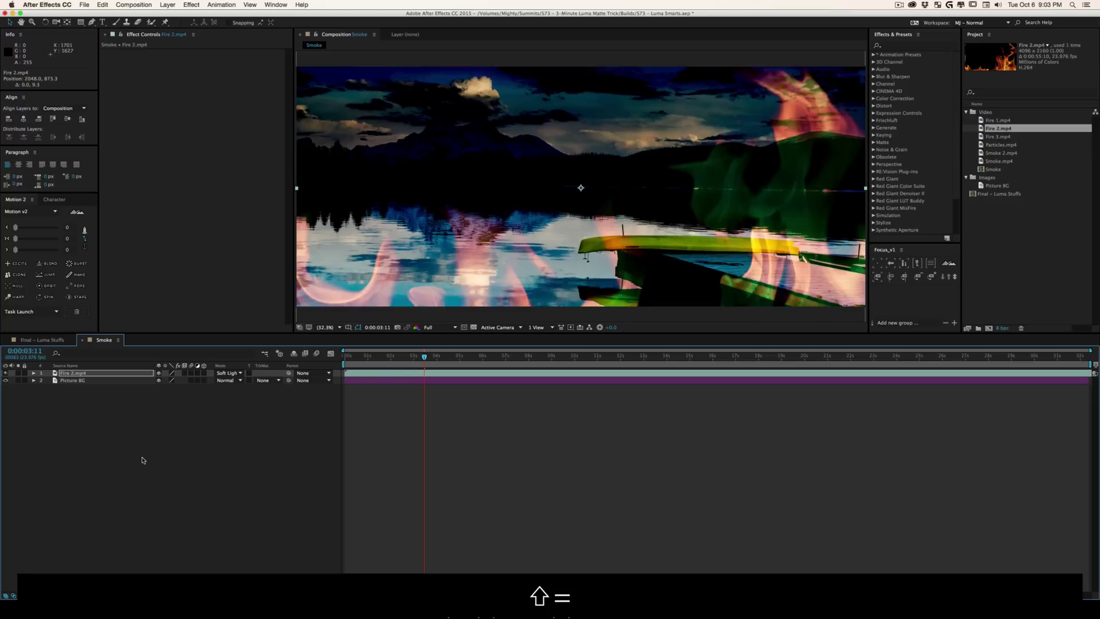
{"action": "key", "text": "shift+equal"}
{"action": "key", "text": "shift+equal"}
{"action": "key", "text": "shift+equal"}
{"action": "key", "text": "shift+equal"}
{"action": "key", "text": "shift+equal"}
{"action": "key", "text": "shift+equal"}
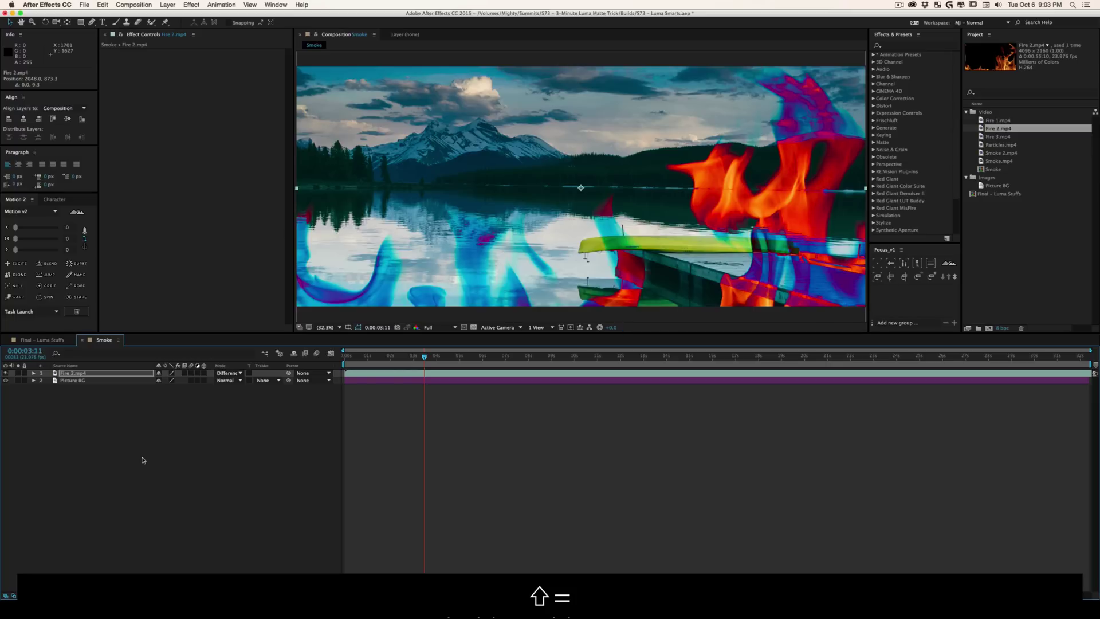
{"action": "key", "text": "shift+equal"}
{"action": "key", "text": "shift+equal"}
{"action": "key", "text": "shift+equal"}
{"action": "key", "text": "shift+equal"}
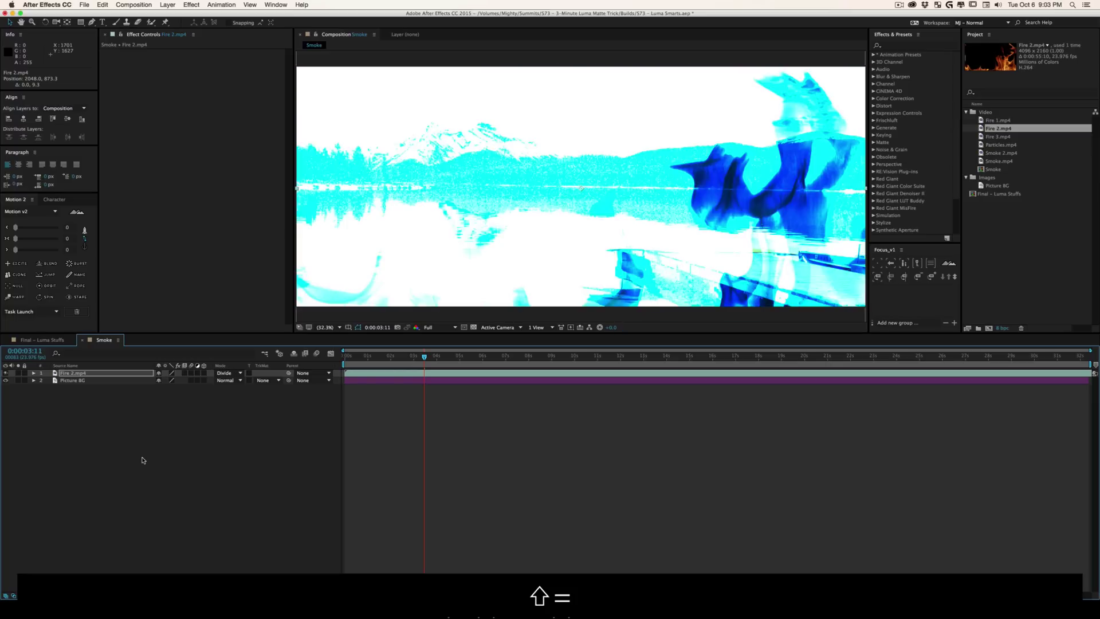
{"action": "key", "text": "shift+equal"}
{"action": "key", "text": "shift+equal"}
{"action": "key", "text": "shift+equal"}
{"action": "key", "text": "shift+equal"}
{"action": "key", "text": "shift+equal"}
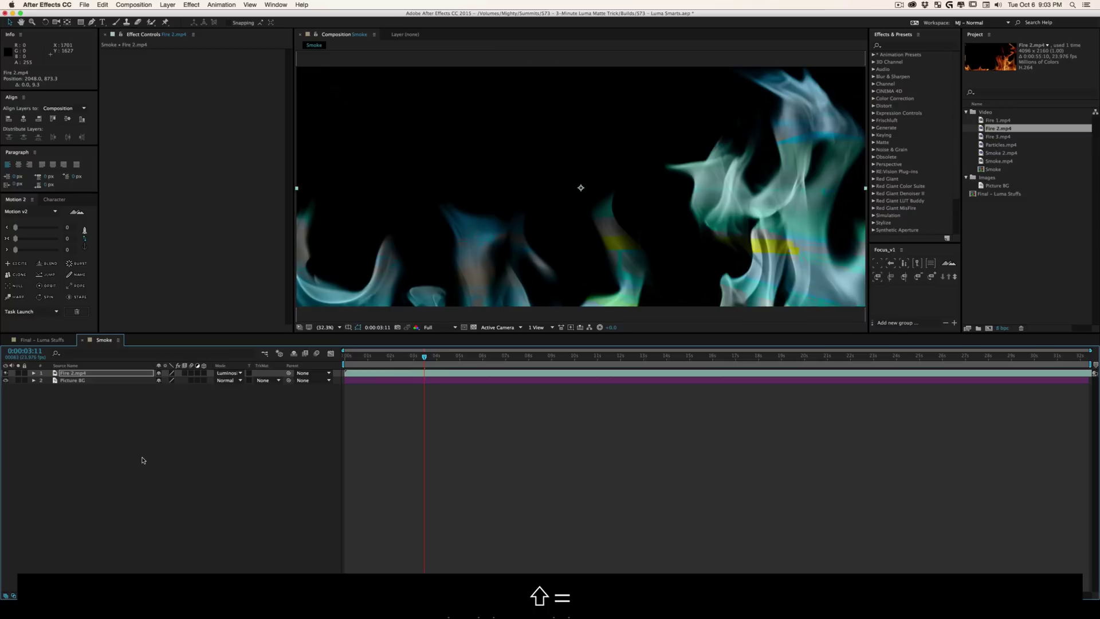
{"action": "key", "text": "shift+equal"}
{"action": "key", "text": "shift+equal"}
{"action": "key", "text": "shift+equal"}
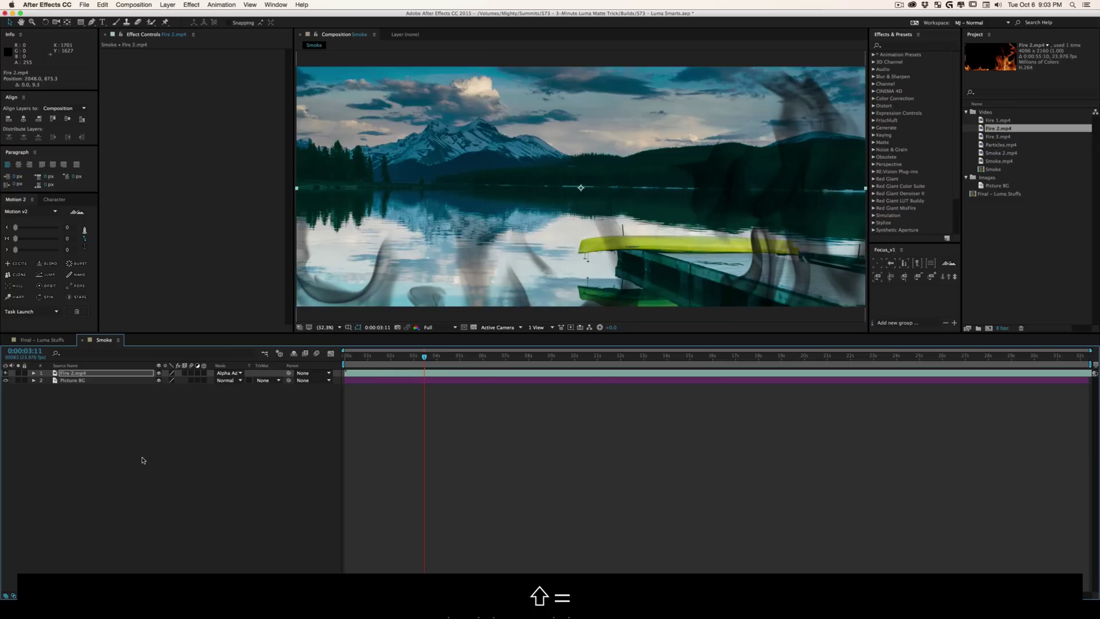
{"action": "key", "text": "shift+equal"}
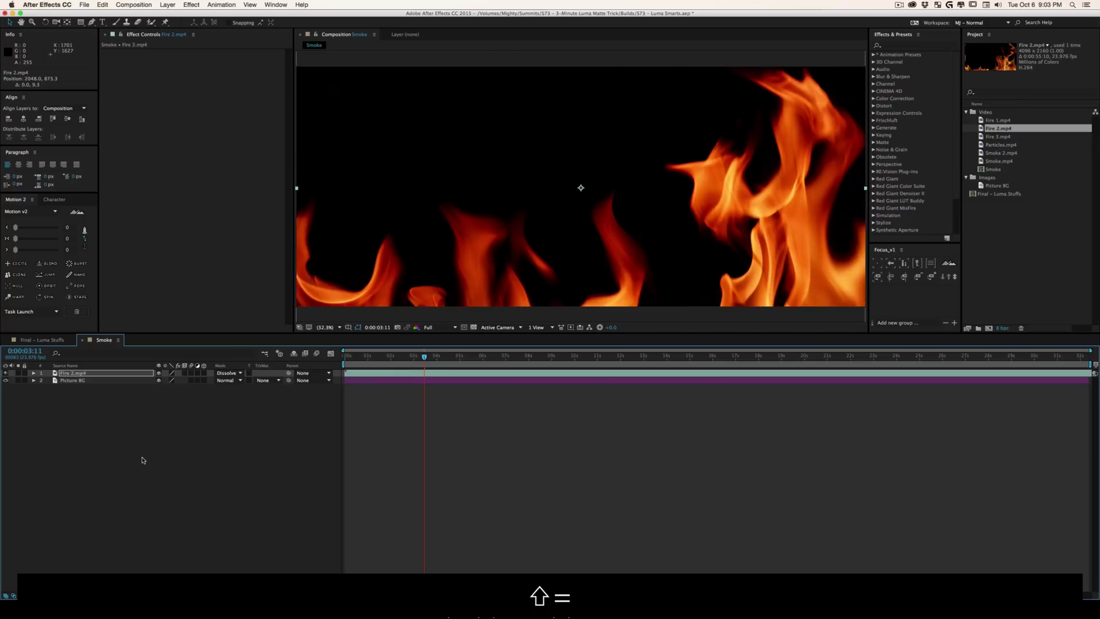
{"action": "key", "text": "shift+minus"}
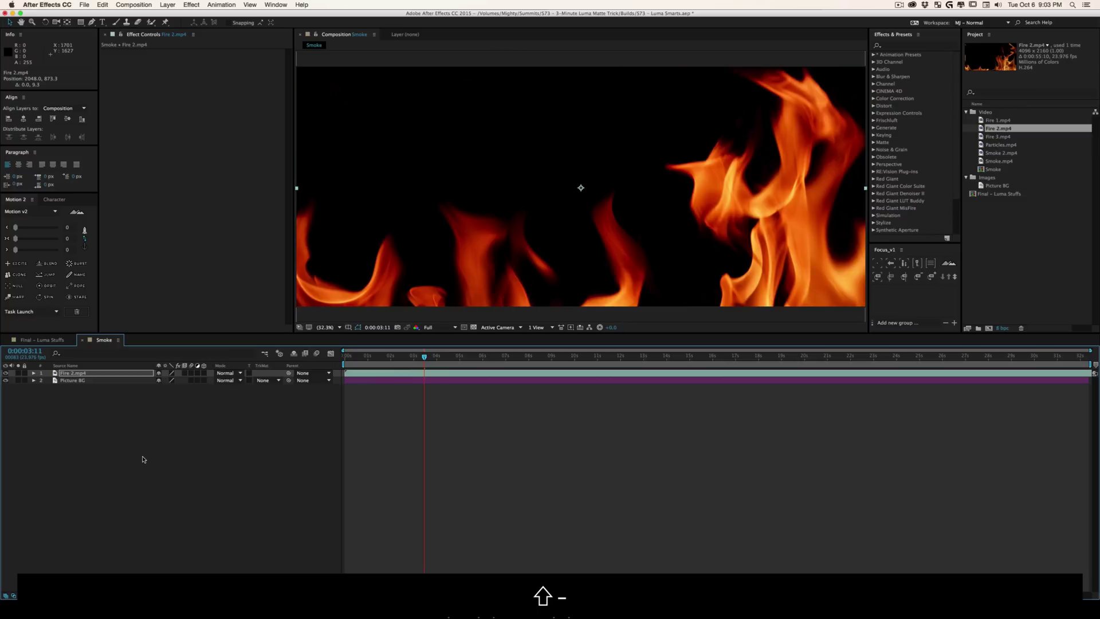
Step: Duplicate the Fire 2.mp4 layer
{"action": "left_click", "coordinate": [144, 457]}
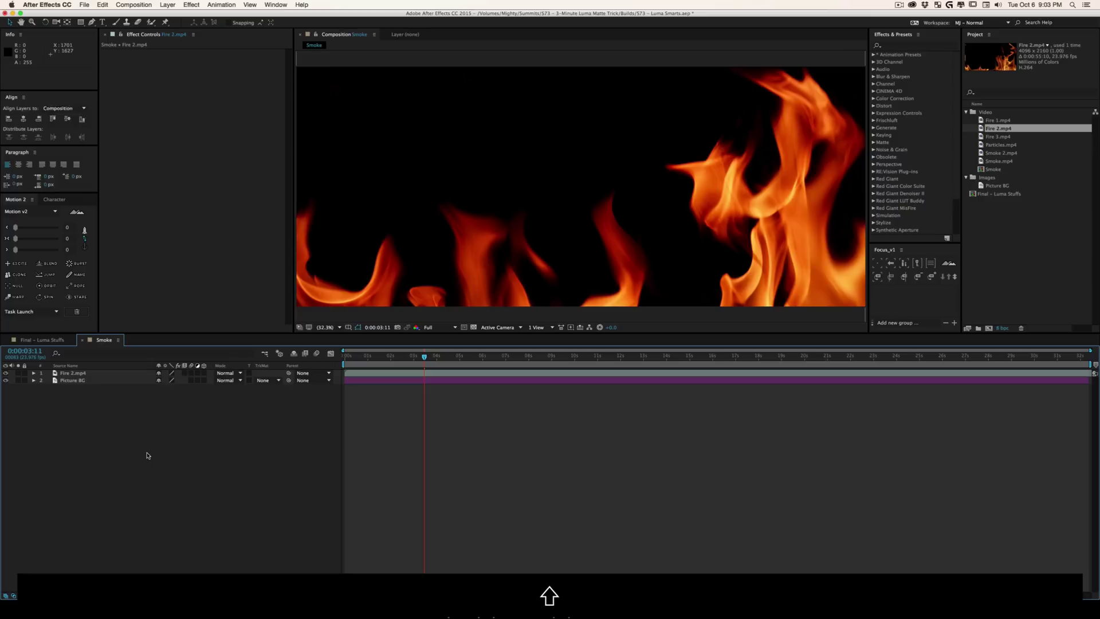
{"action": "left_click", "coordinate": [84, 374]}
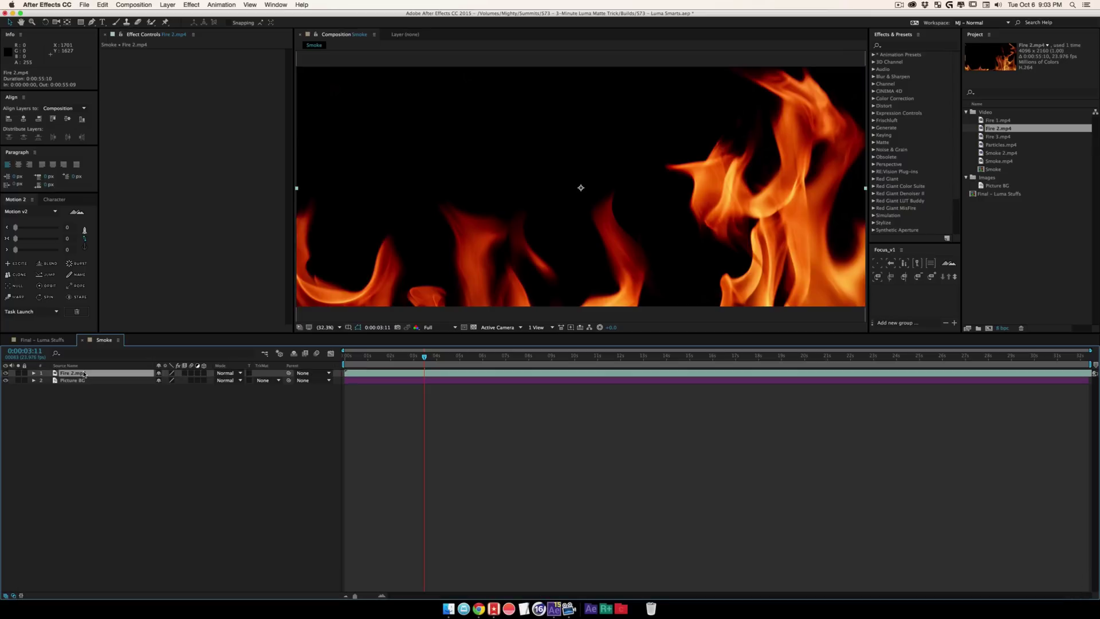
{"action": "key", "text": "super+d"}
{"action": "key", "text": "super+shift+d"}
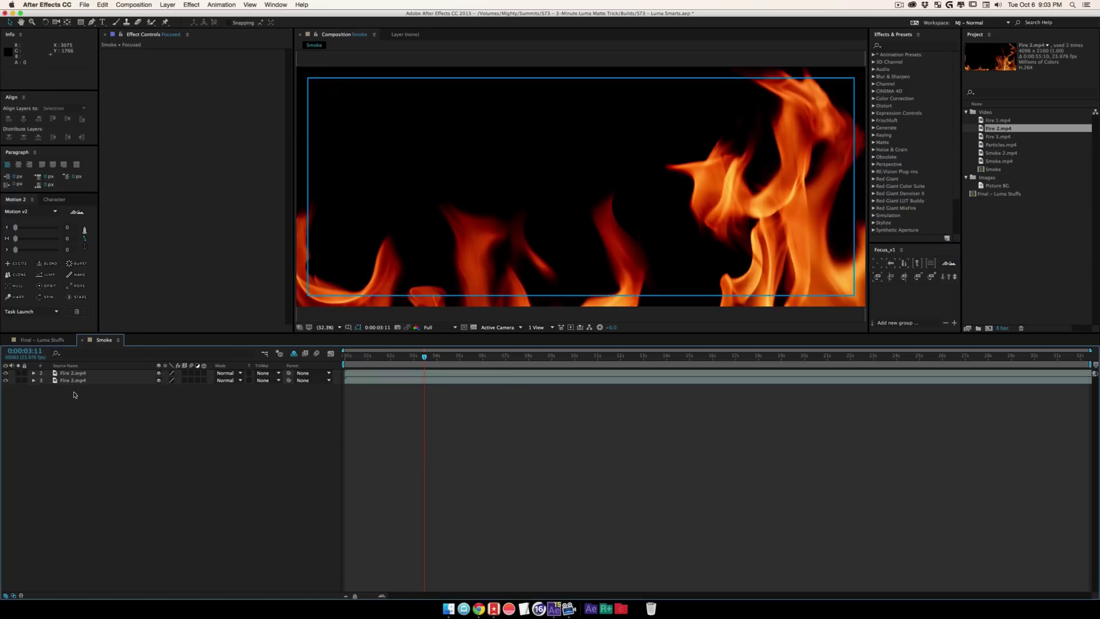
Step: Apply a Tint effect to the top Fire 2.mp4 copy to turn its flames grey
{"action": "left_click", "coordinate": [915, 46]}
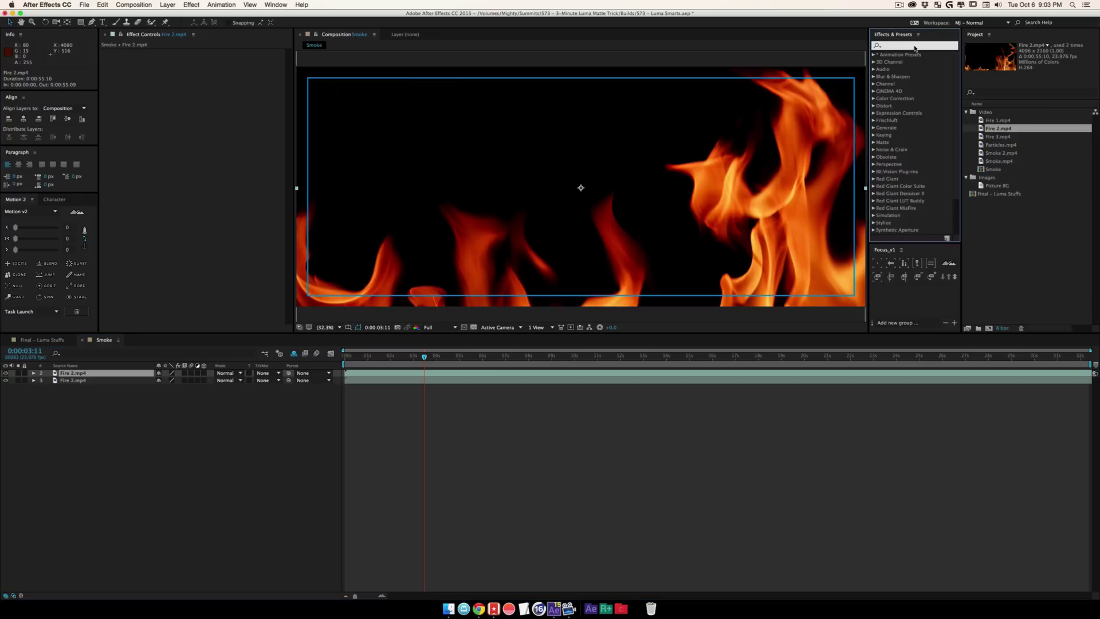
{"action": "type", "text": "tint"}
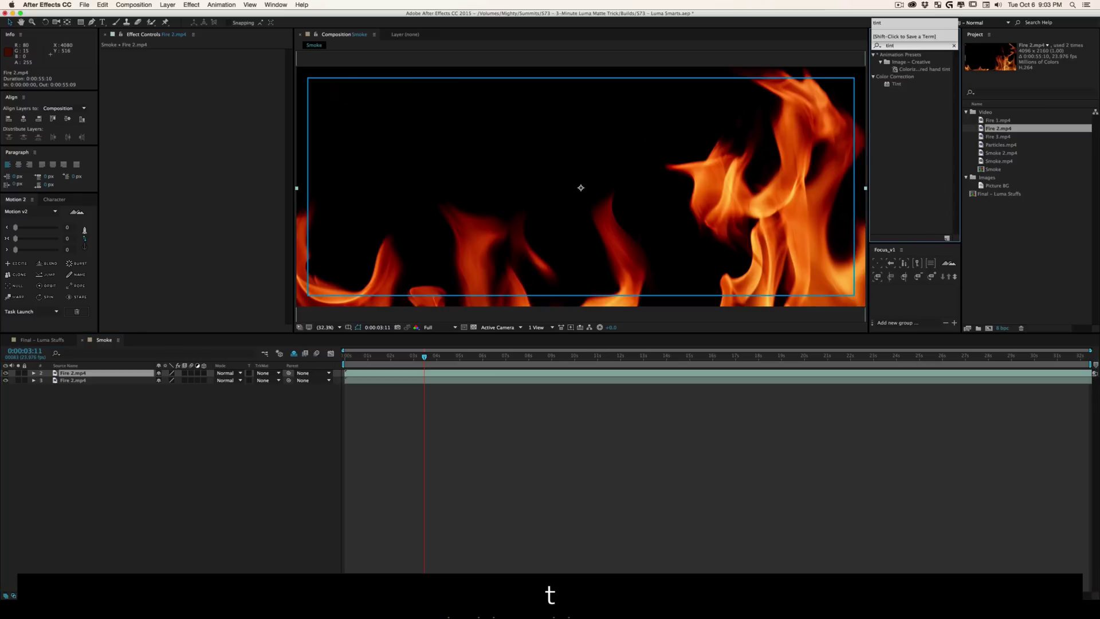
{"action": "left_click_drag", "start_coordinate": [896, 84], "coordinate": [797, 132]}
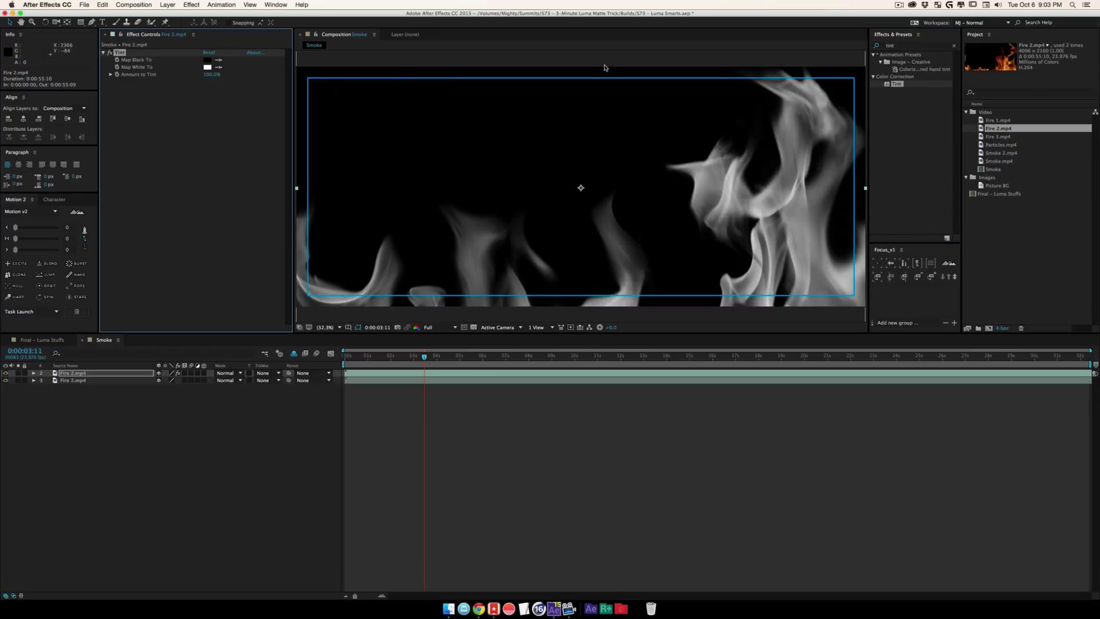
{"action": "left_click", "coordinate": [917, 112]}
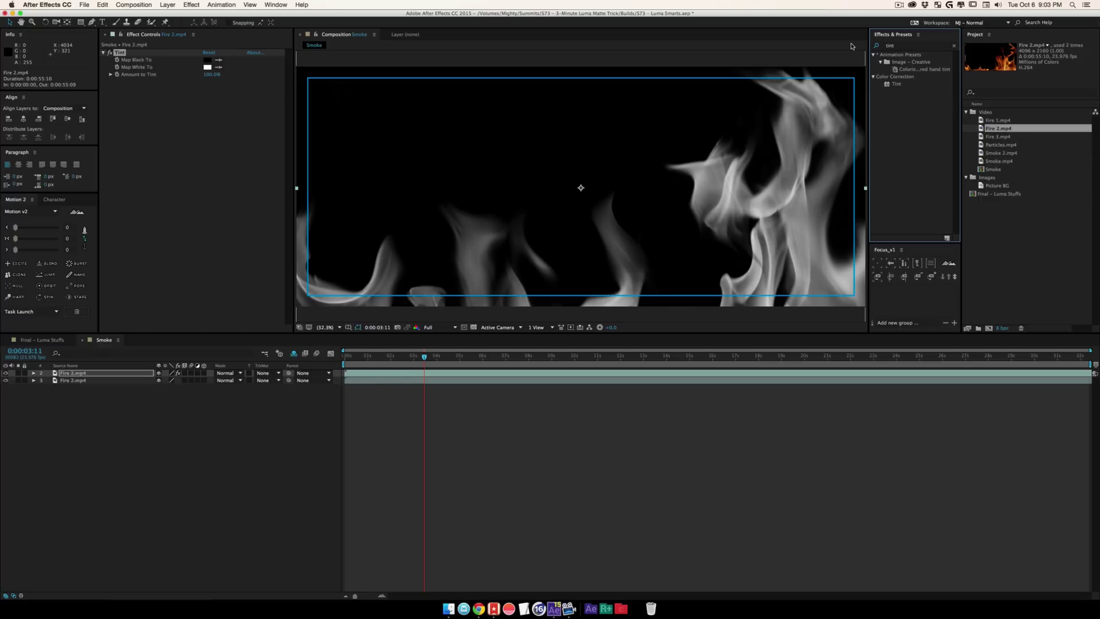
Step: Add Brightness & Contrast to the tinted fire layer, raising Contrast and setting Brightness to about 45
{"action": "left_click", "coordinate": [893, 46]}
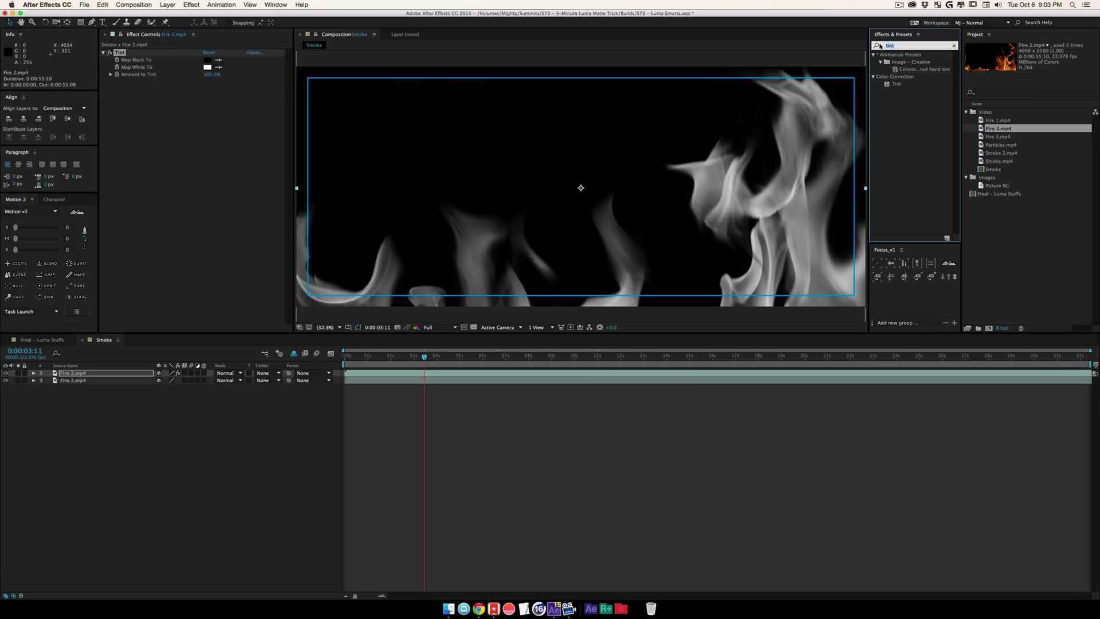
{"action": "type", "text": "contrast"}
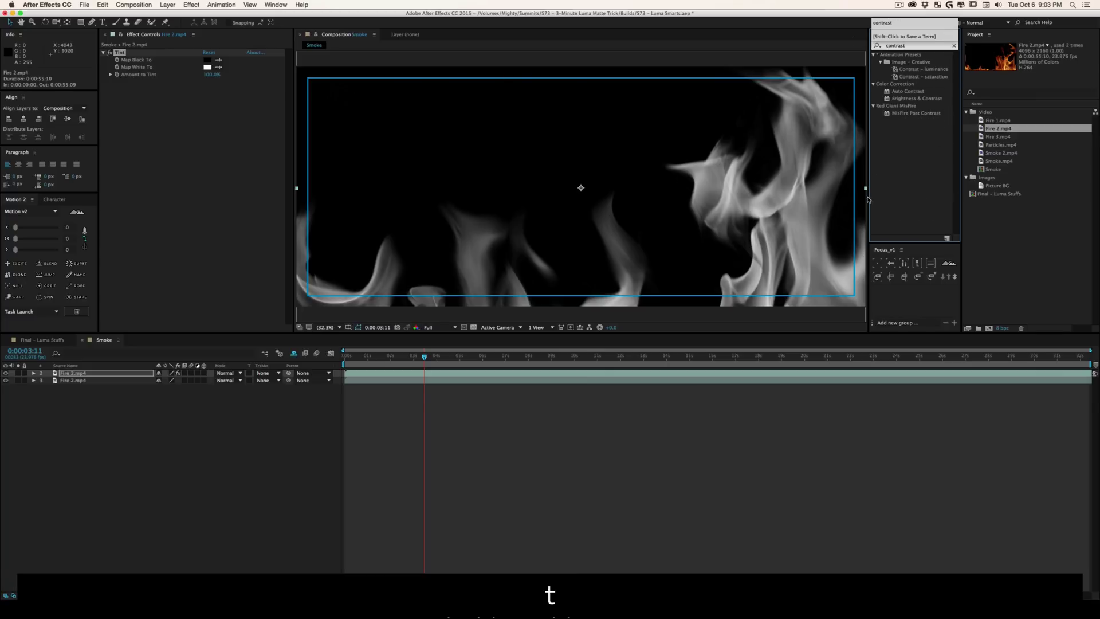
{"action": "left_click_drag", "start_coordinate": [917, 98], "coordinate": [169, 176]}
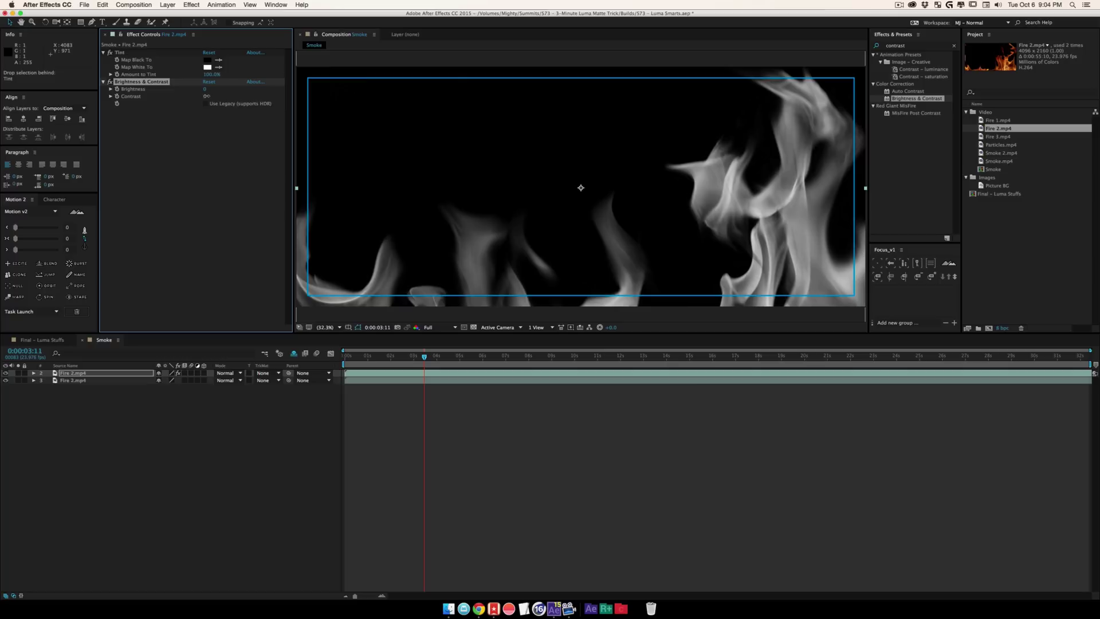
{"action": "left_click_drag", "start_coordinate": [228, 98], "coordinate": [105, 110]}
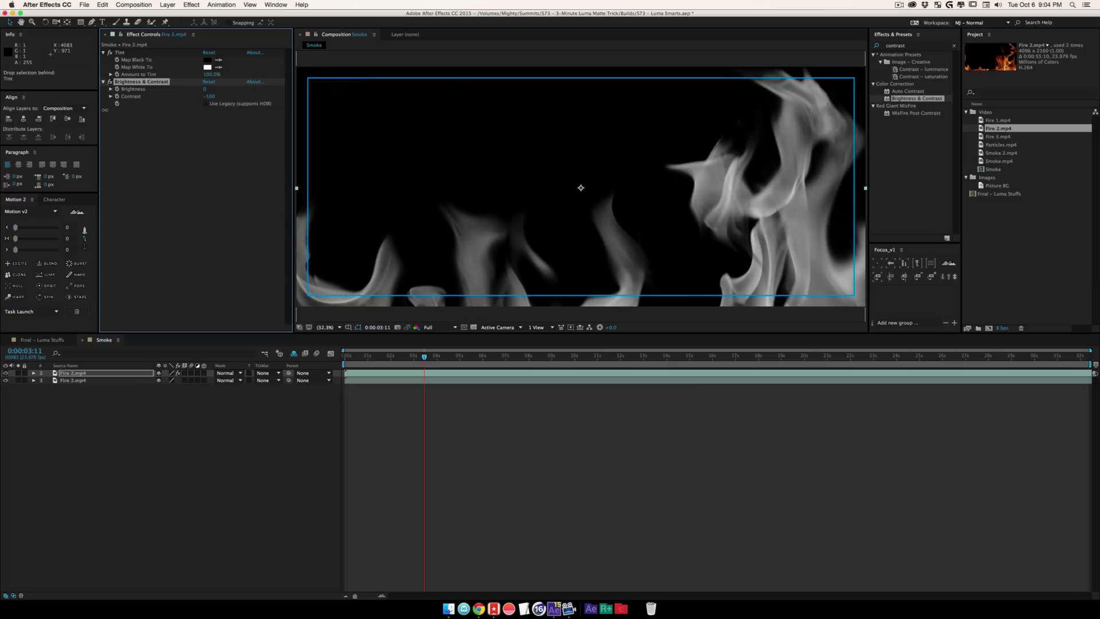
{"action": "left_click", "coordinate": [205, 89]}
{"action": "key", "text": "Return"}
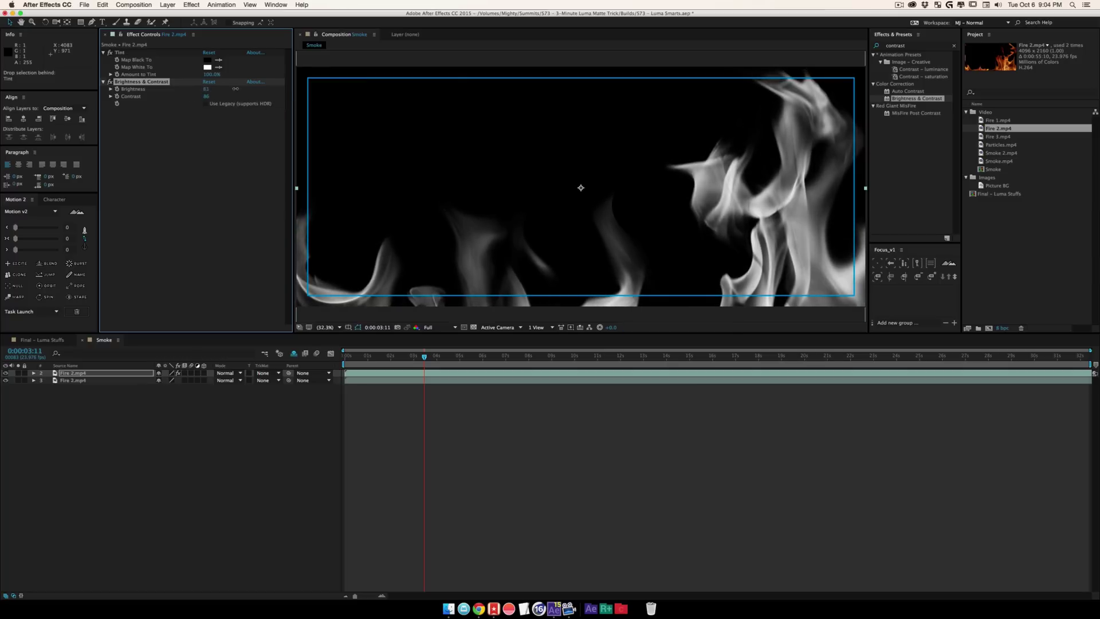
{"action": "mouse_move", "coordinate": [236, 89]}
{"action": "left_mouse_down"}
{"action": "mouse_move", "coordinate": [267, 90]}
{"action": "mouse_move", "coordinate": [230, 92]}
{"action": "mouse_move", "coordinate": [244, 95]}
{"action": "left_mouse_up"}
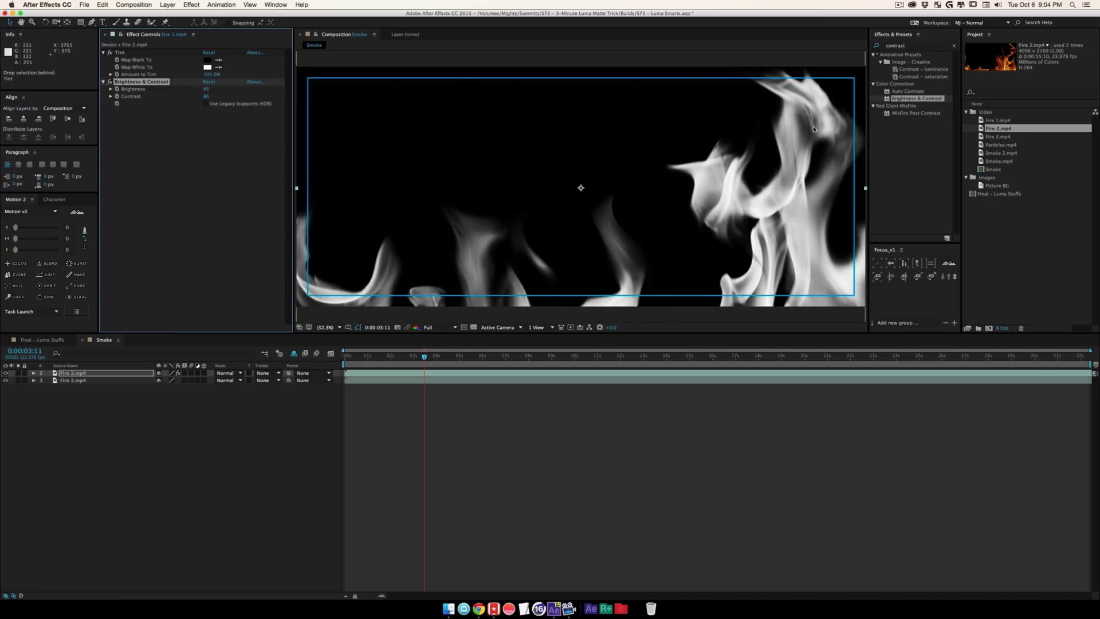
Step: Set the lower Fire 2.mp4 layer's track matte to Luma Matte from the grayscale copy
{"action": "left_click", "coordinate": [216, 431]}
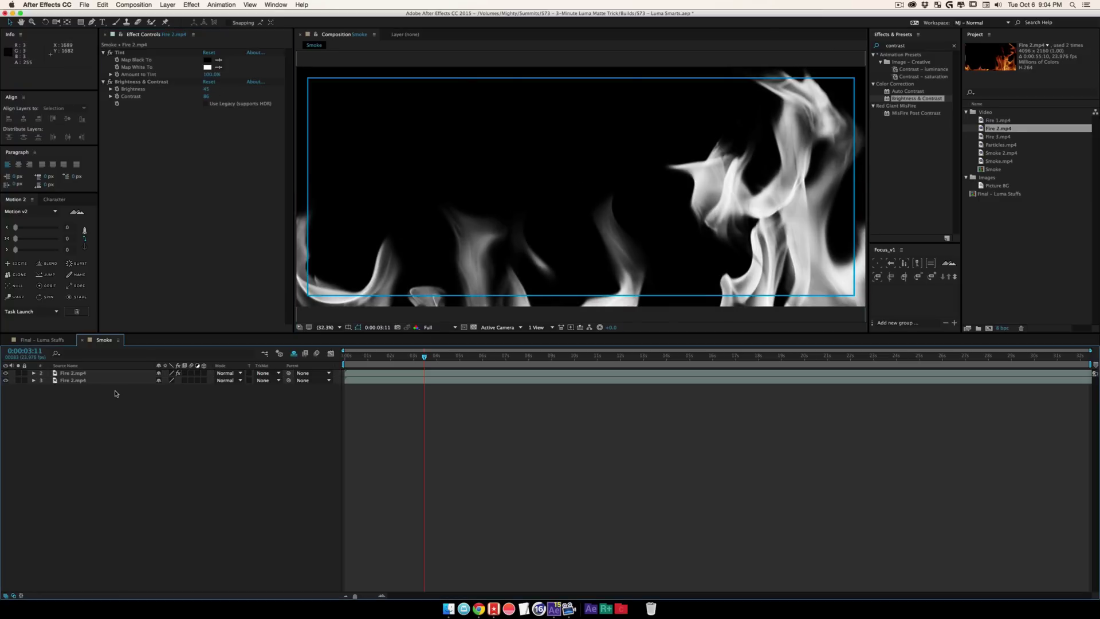
{"action": "left_click", "coordinate": [98, 381]}
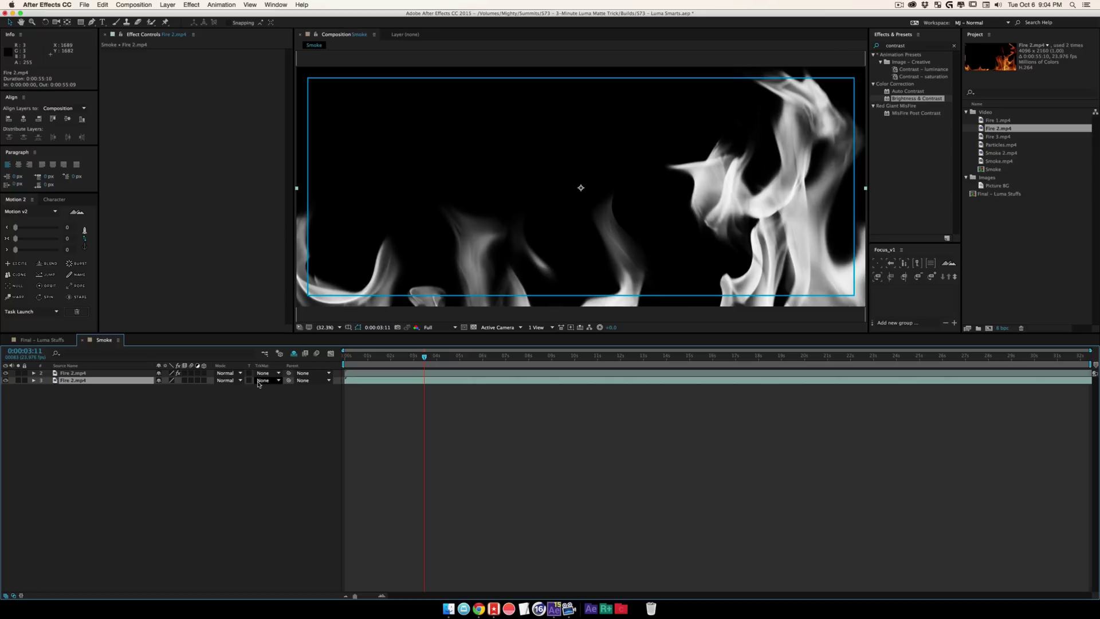
{"action": "left_click", "coordinate": [228, 381]}
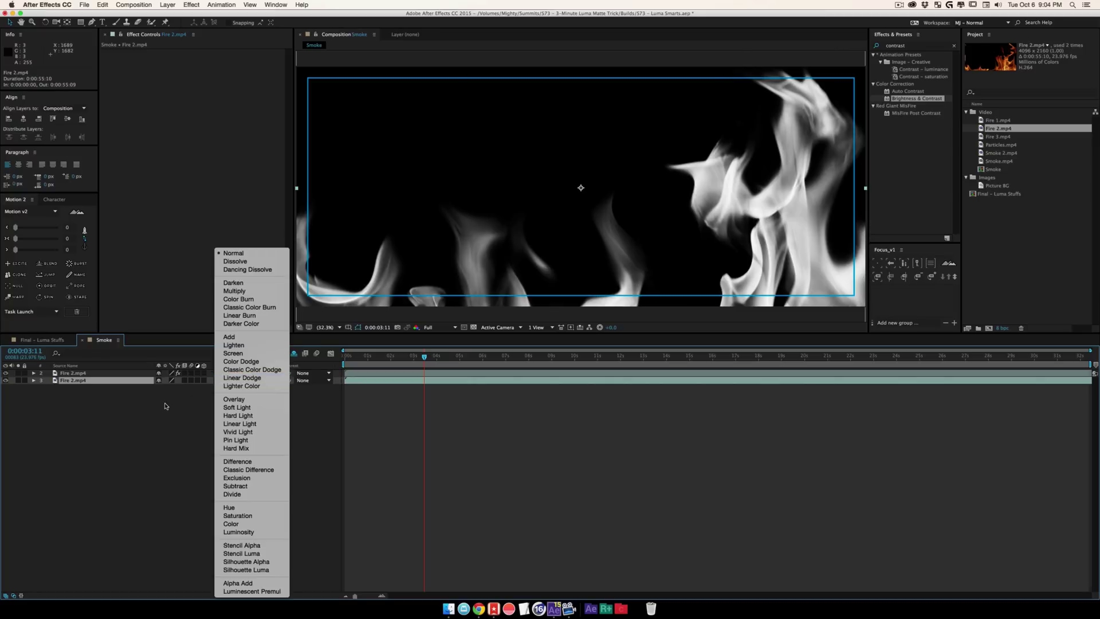
{"action": "left_click", "coordinate": [165, 405]}
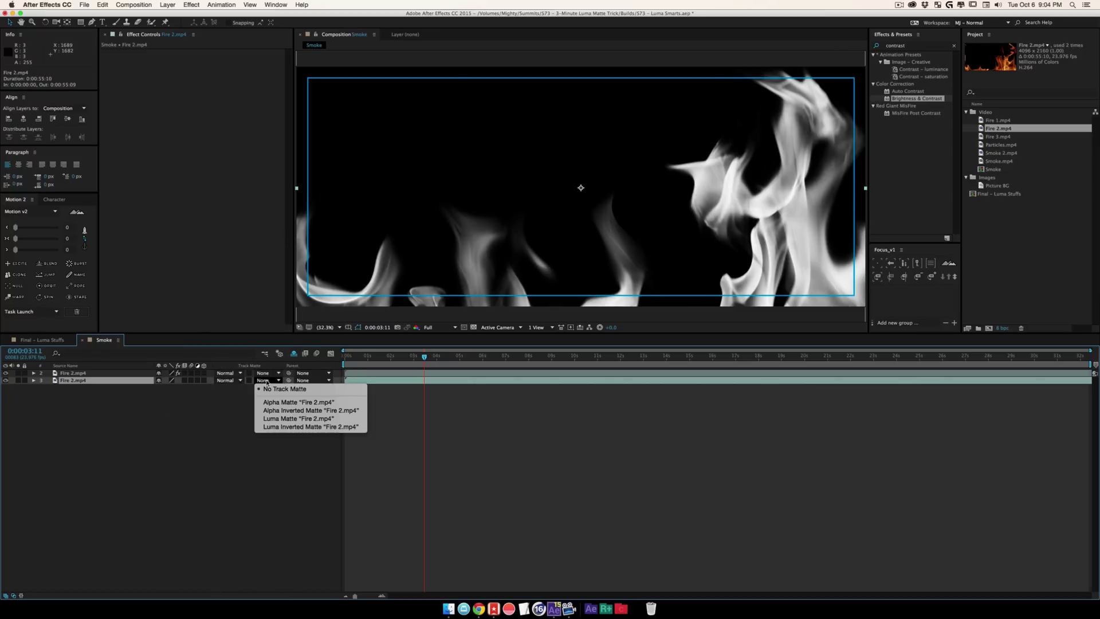
{"action": "left_click", "coordinate": [266, 381]}
{"action": "left_click", "coordinate": [289, 420]}
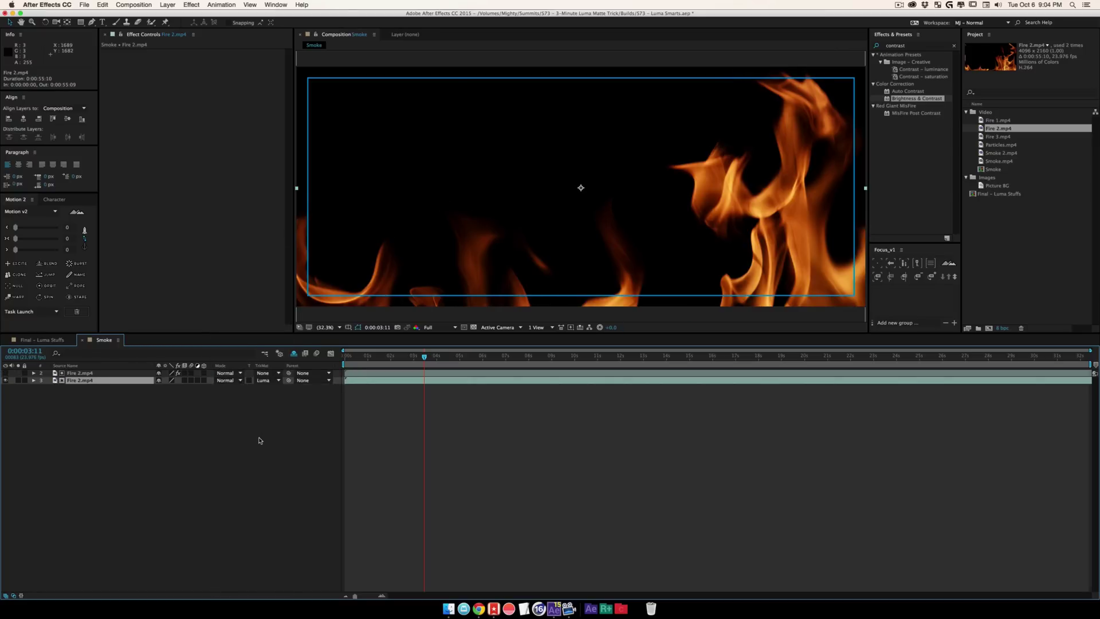
{"action": "left_click", "coordinate": [259, 440]}
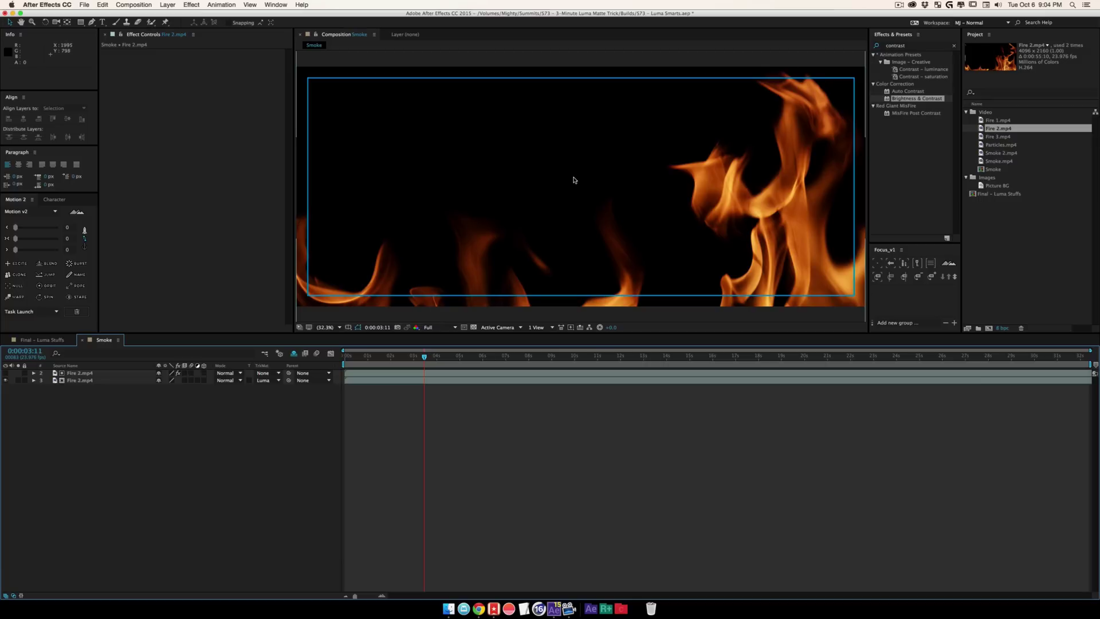
Step: Check the composition settings and add the Picture BG lake photo beneath the fire layers
{"action": "key", "text": "ctrl+k"}
{"action": "left_click", "coordinate": [363, 247]}
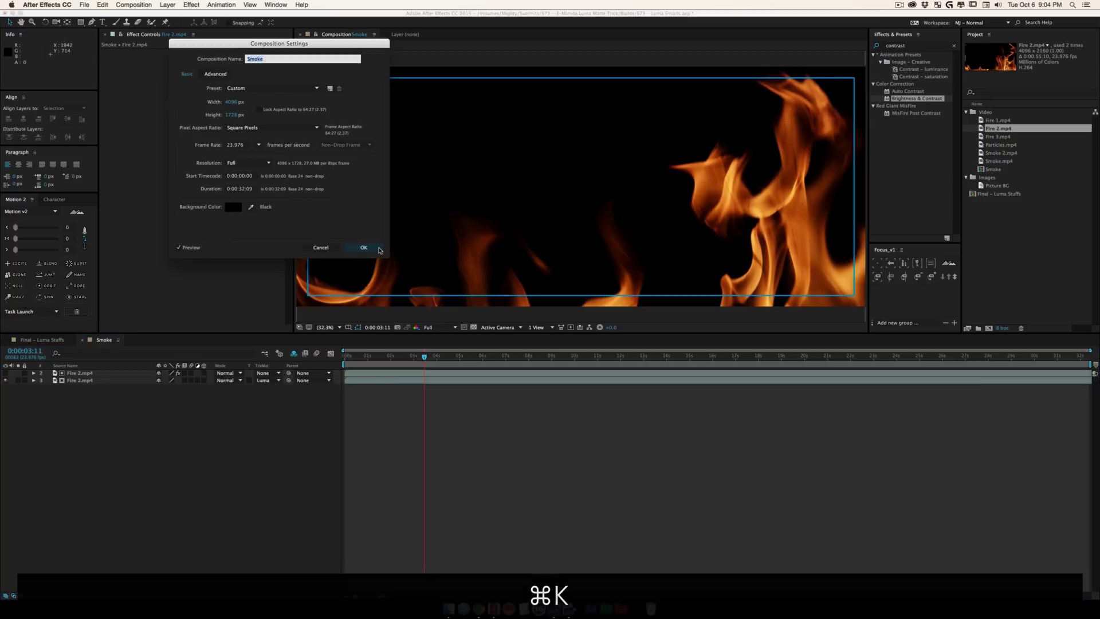
{"action": "left_click", "coordinate": [891, 266]}
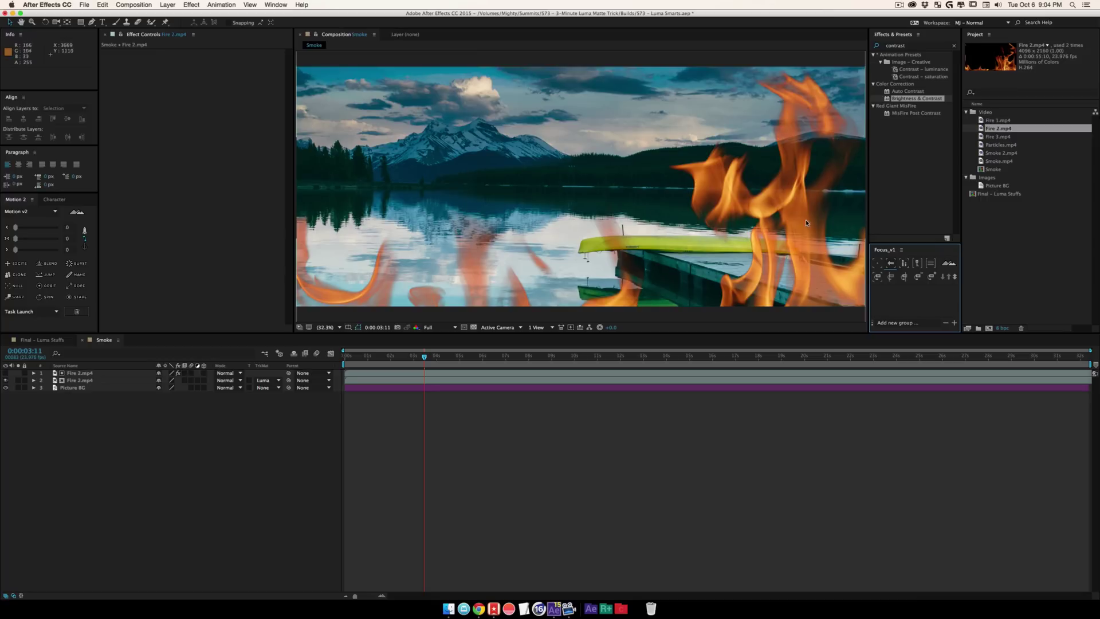
Step: Set the grayscale fire matte layer's Brightness to 96
{"action": "left_click", "coordinate": [80, 373]}
{"action": "mouse_move", "coordinate": [207, 88]}
{"action": "left_mouse_down"}
{"action": "mouse_move", "coordinate": [271, 95]}
{"action": "mouse_move", "coordinate": [211, 105]}
{"action": "left_mouse_up"}
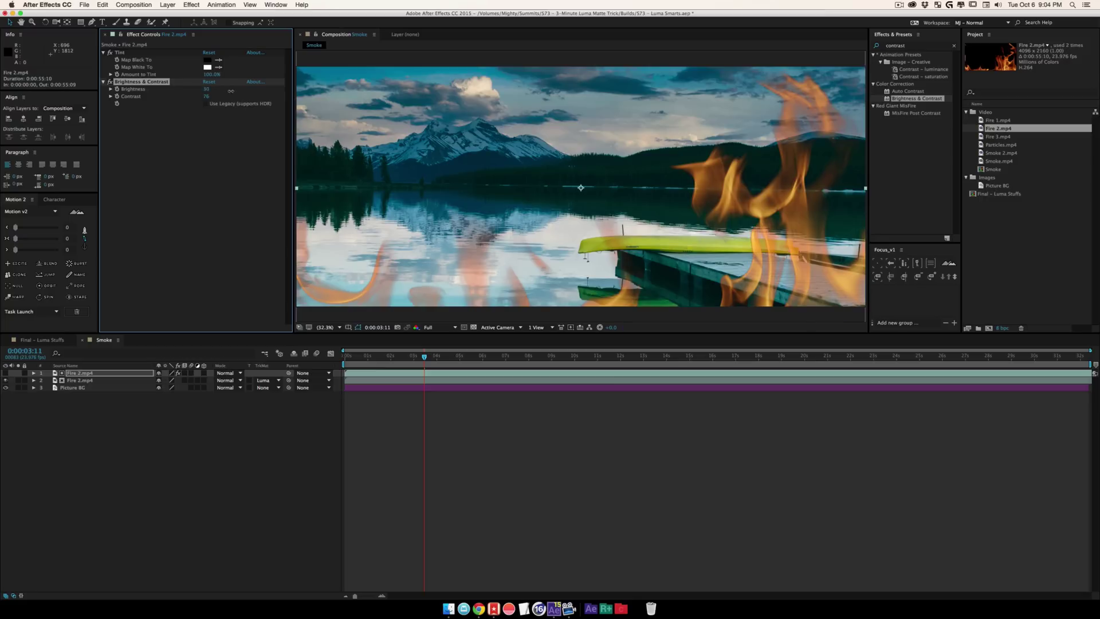
{"action": "mouse_move", "coordinate": [231, 91]}
{"action": "left_mouse_down"}
{"action": "mouse_move", "coordinate": [247, 92]}
{"action": "mouse_move", "coordinate": [221, 93]}
{"action": "left_mouse_up"}
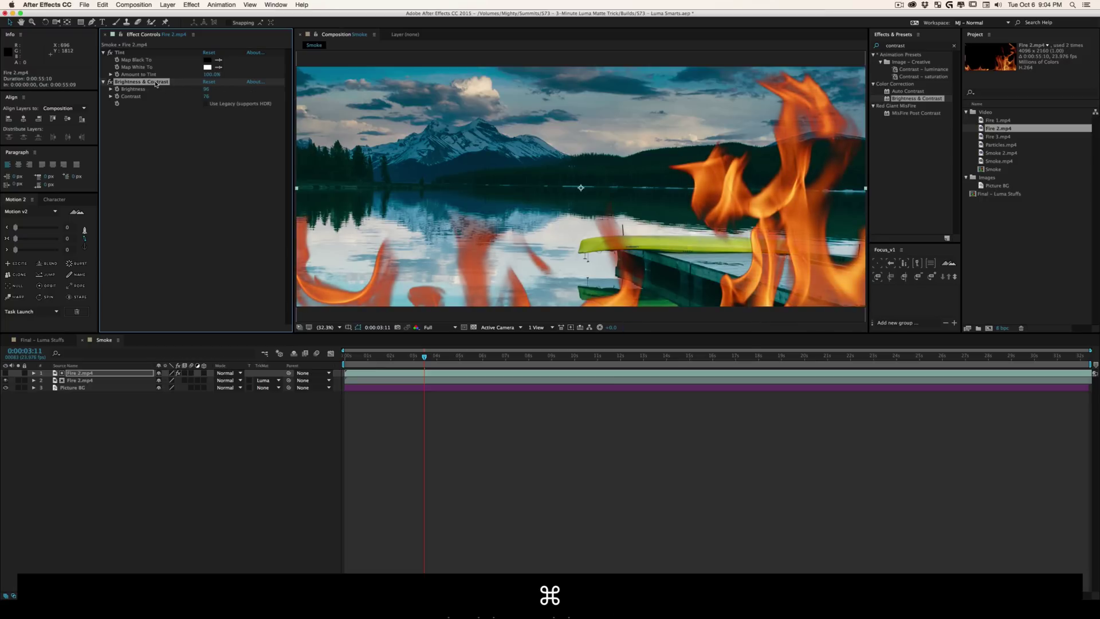
{"action": "key", "text": "super+d"}
{"action": "key", "text": "super+d"}
{"action": "key", "text": "super+z"}
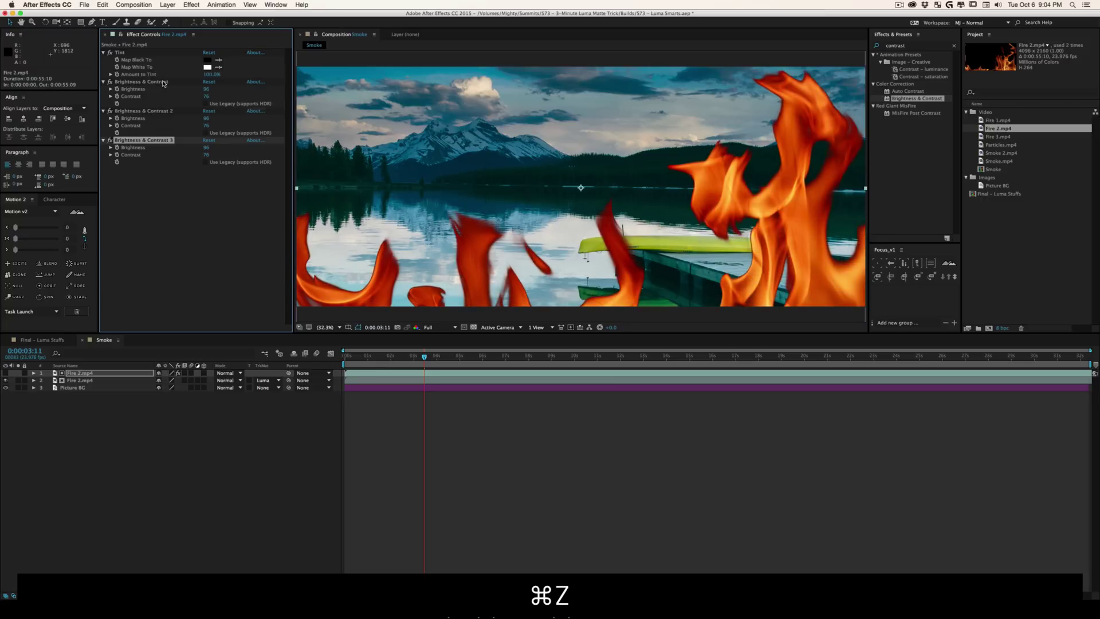
{"action": "key", "text": "super+z"}
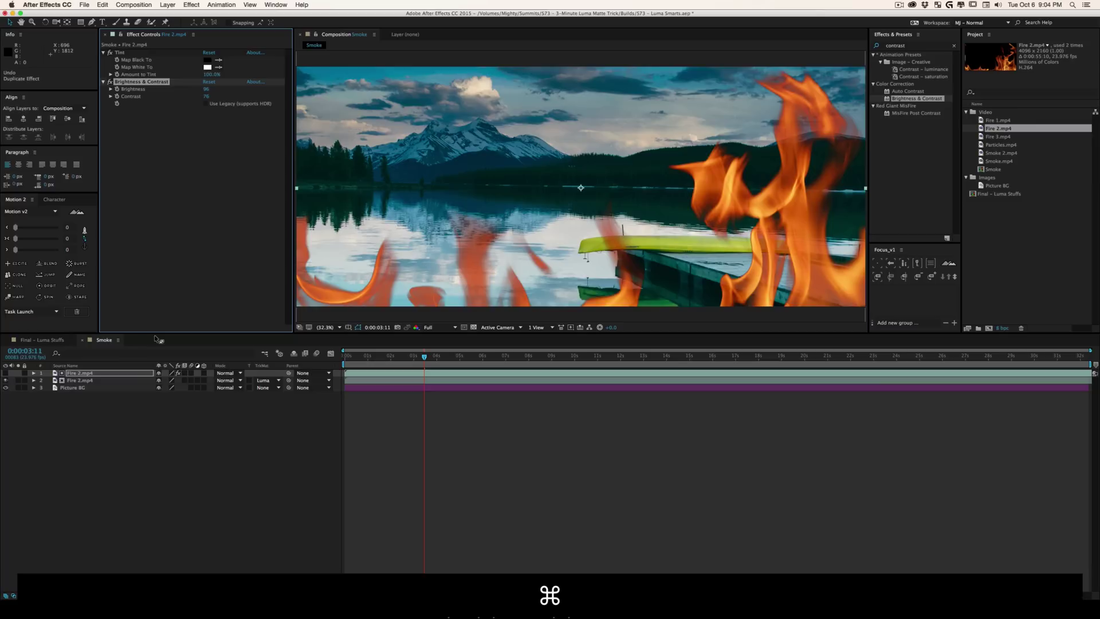
Step: Pre-compose both Fire 2.mp4 layers into a new composition named 'Fire Matte'
{"action": "left_click", "coordinate": [92, 373], "text": "shift"}
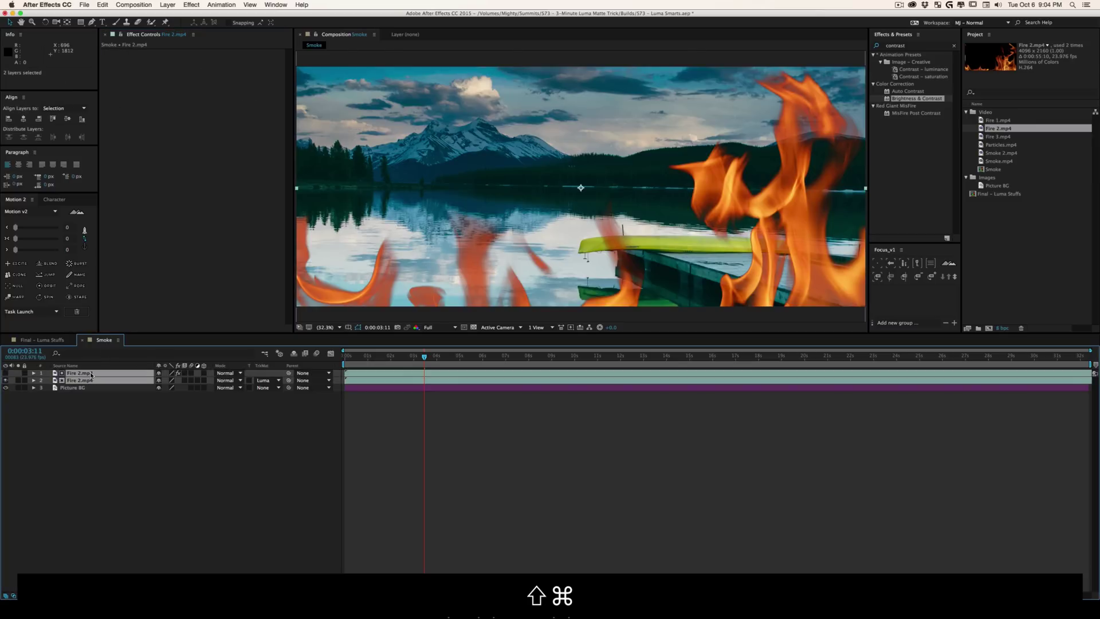
{"action": "key", "text": "shift+super+c"}
{"action": "type", "text": "Fire Matte"}
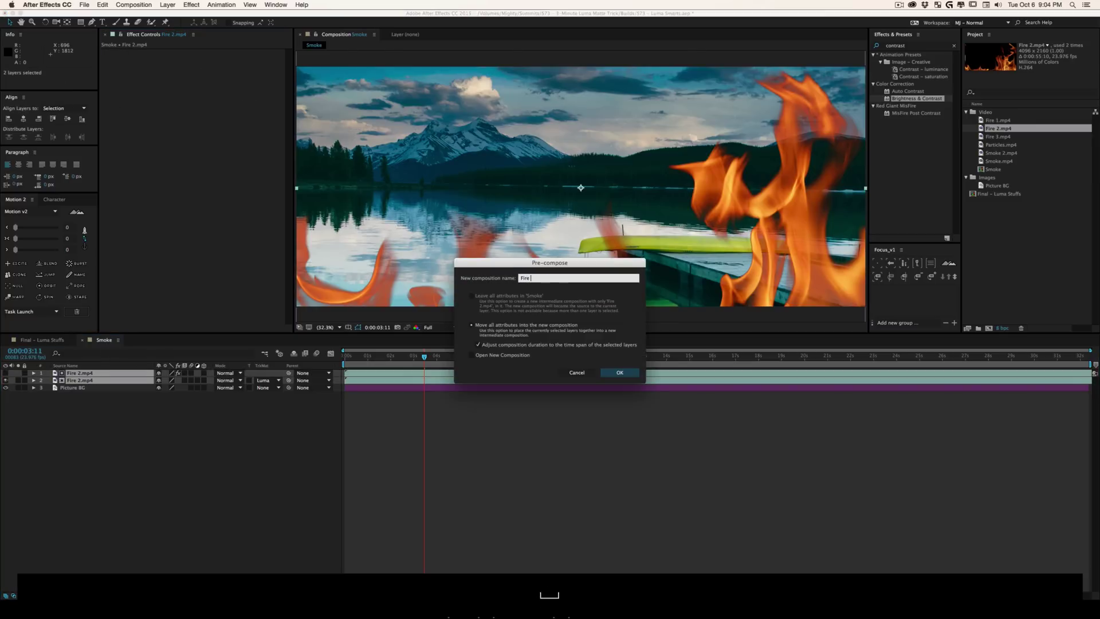
{"action": "key", "text": "Return"}
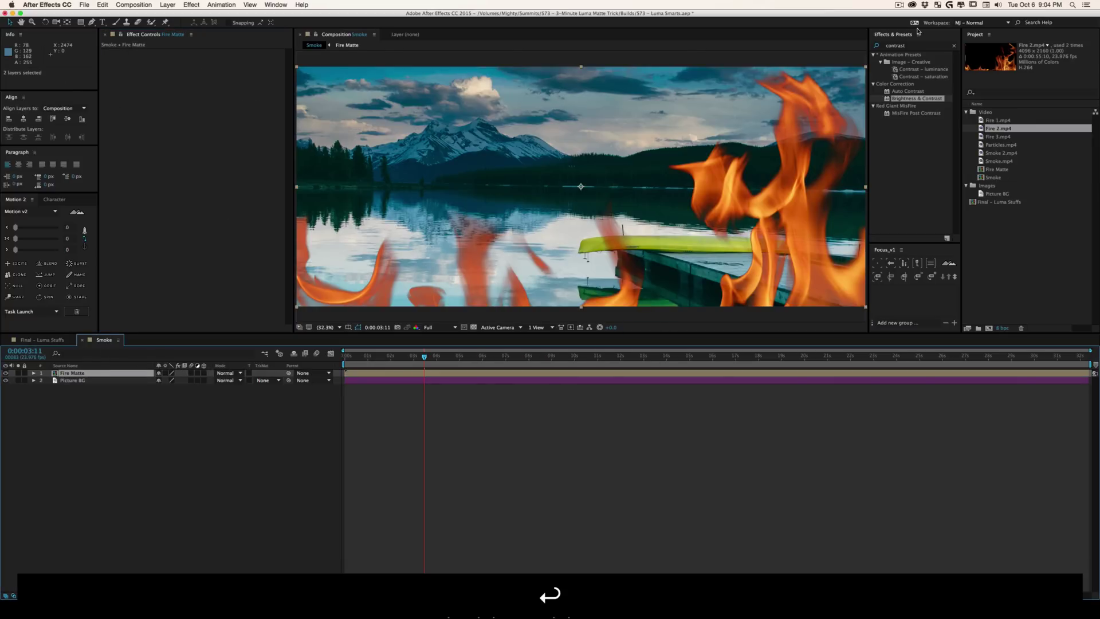
{"action": "left_click", "coordinate": [917, 33]}
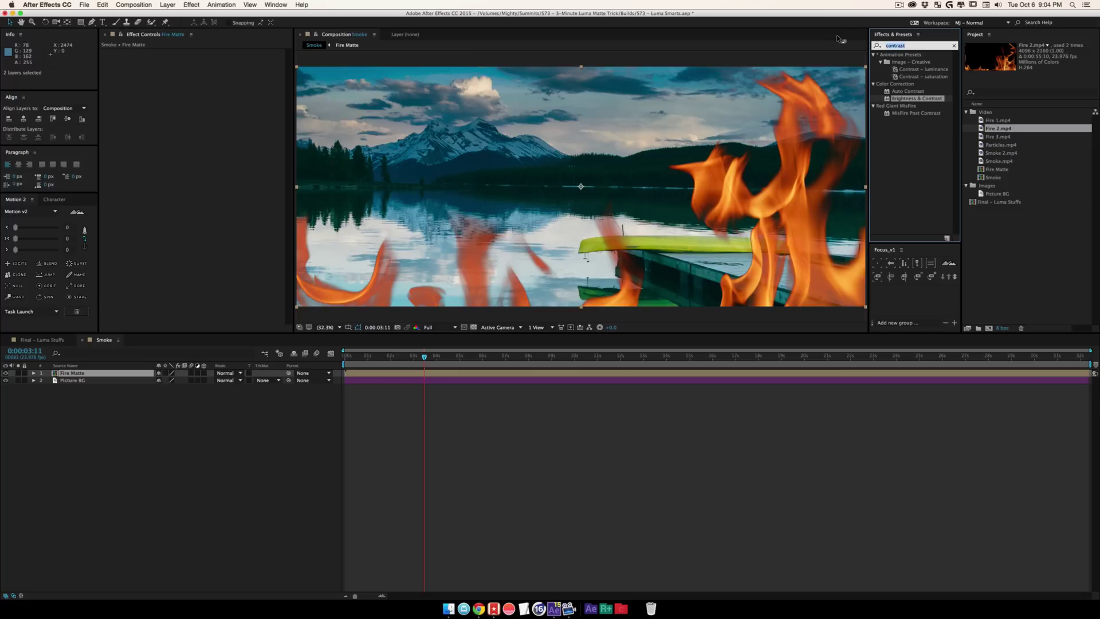
Step: Apply Matte Choker to the Fire Matte layer, keeping its default Geometric Softness 1
{"action": "type", "text": "matte"}
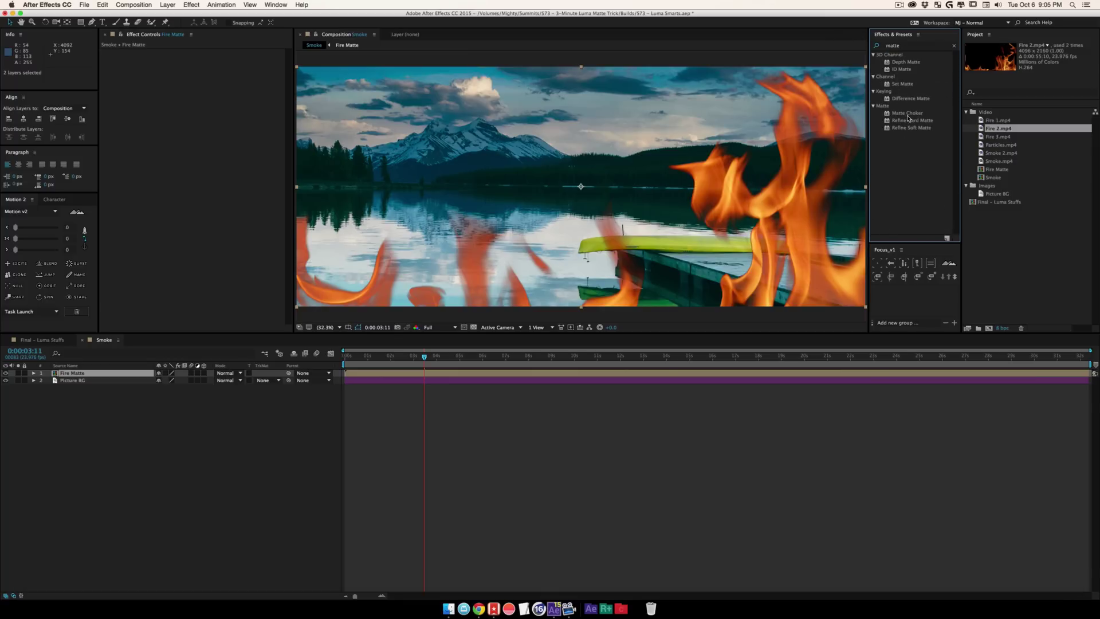
{"action": "left_click_drag", "start_coordinate": [908, 119], "coordinate": [189, 114]}
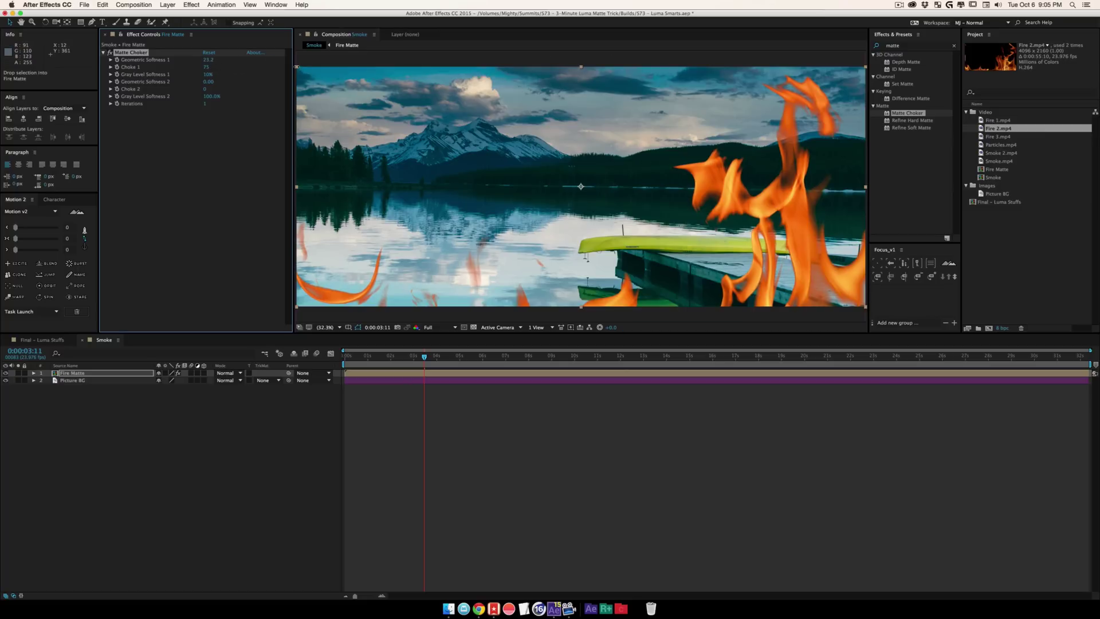
{"action": "left_click_drag", "start_coordinate": [208, 59], "coordinate": [268, 87]}
{"action": "key", "text": "super+z"}
{"action": "left_click", "coordinate": [908, 46]}
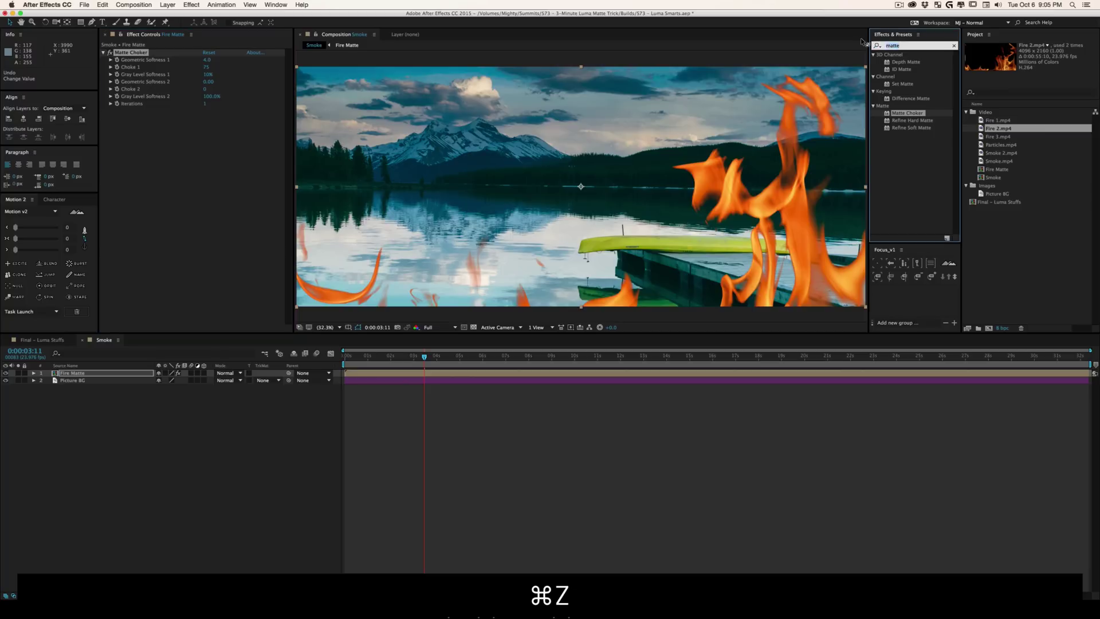
Step: Add Glow to Fire Matte with a lowered threshold, keeping the flames in their original position
{"action": "type", "text": "glow"}
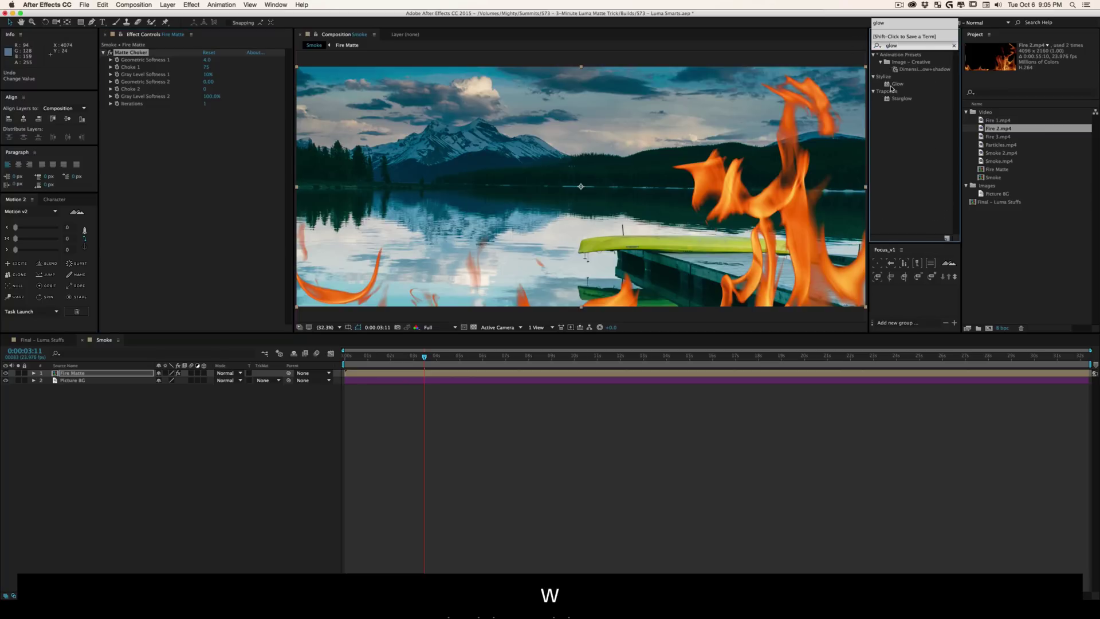
{"action": "left_click_drag", "start_coordinate": [897, 84], "coordinate": [137, 143]}
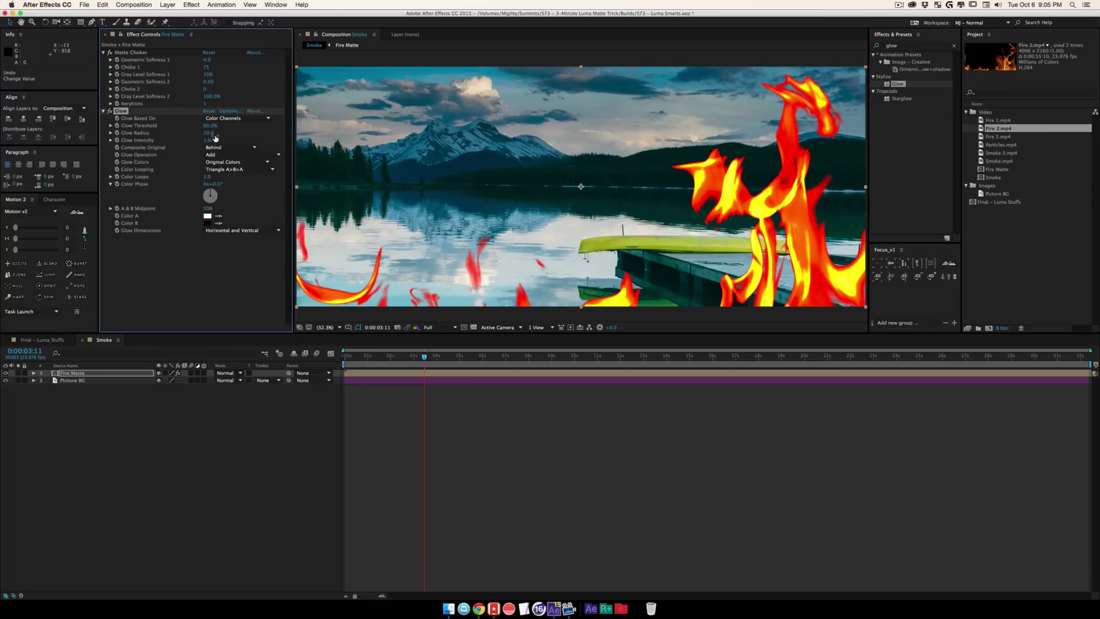
{"action": "mouse_move", "coordinate": [212, 126]}
{"action": "left_mouse_down"}
{"action": "mouse_move", "coordinate": [185, 129]}
{"action": "mouse_move", "coordinate": [209, 135]}
{"action": "mouse_move", "coordinate": [194, 138]}
{"action": "left_mouse_up"}
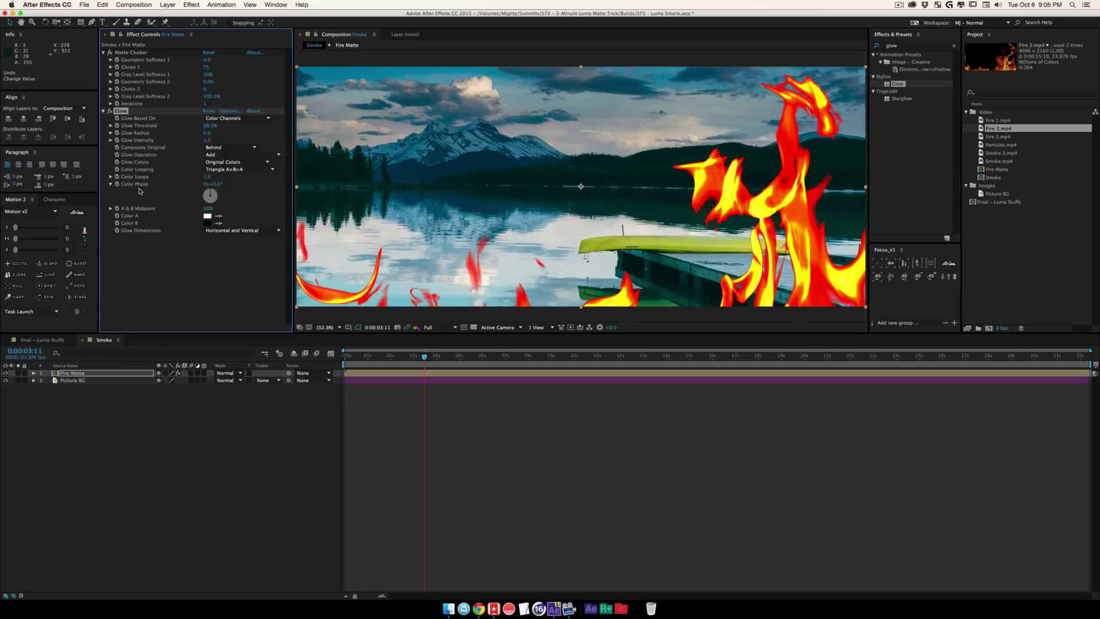
{"action": "left_click_drag", "start_coordinate": [747, 191], "coordinate": [719, 201]}
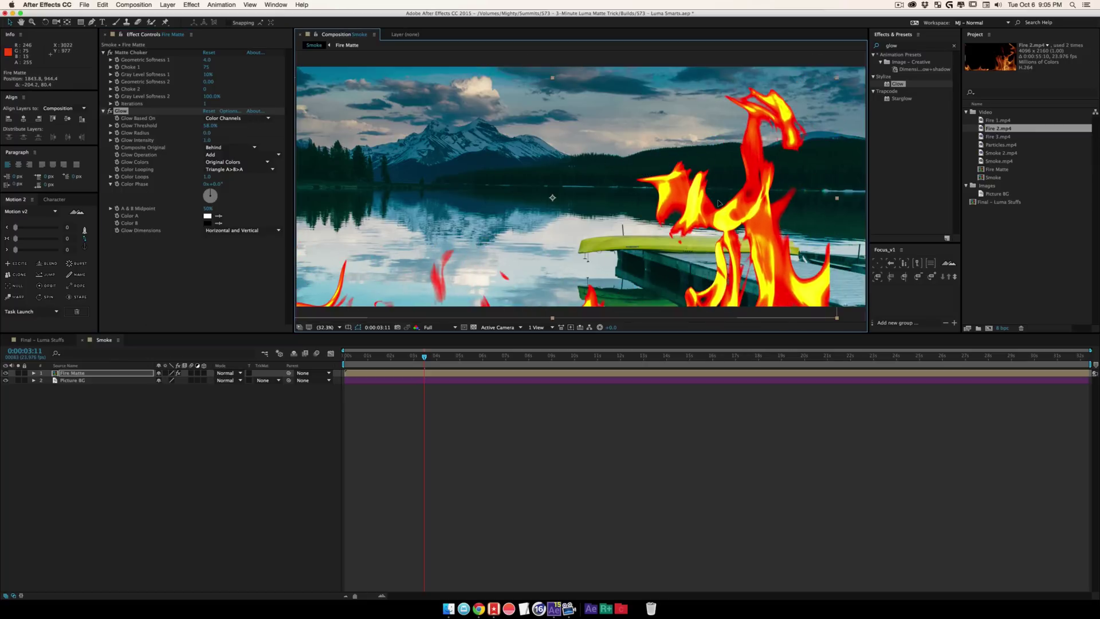
{"action": "key", "text": "super+z"}
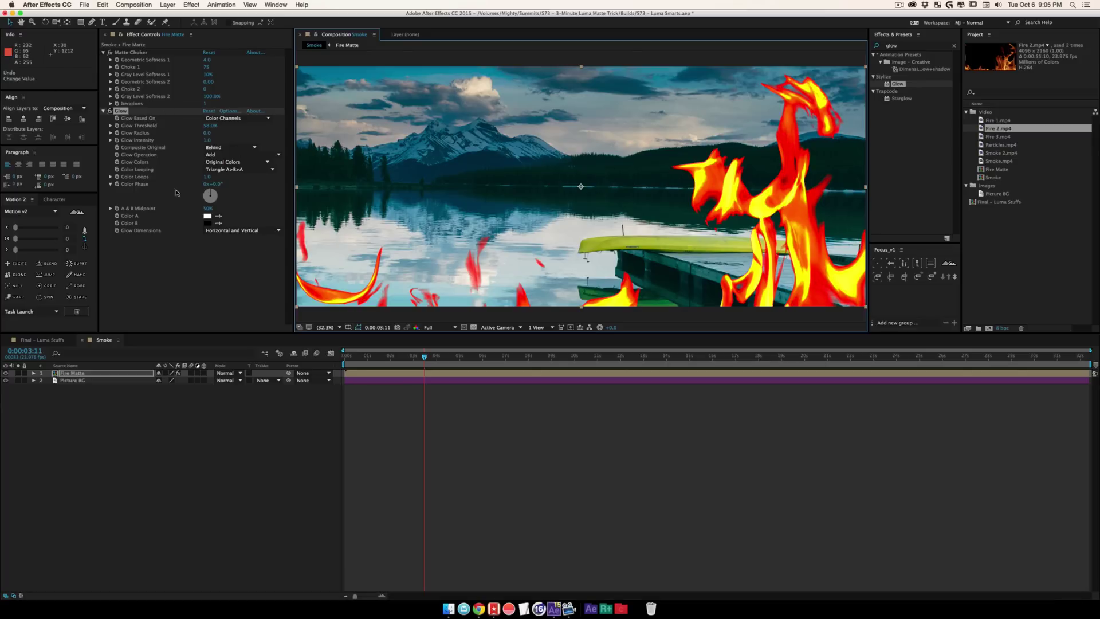
Step: Create new compositions from the Picture BG photo and from Smoke.mp4
{"action": "left_click", "coordinate": [117, 404]}
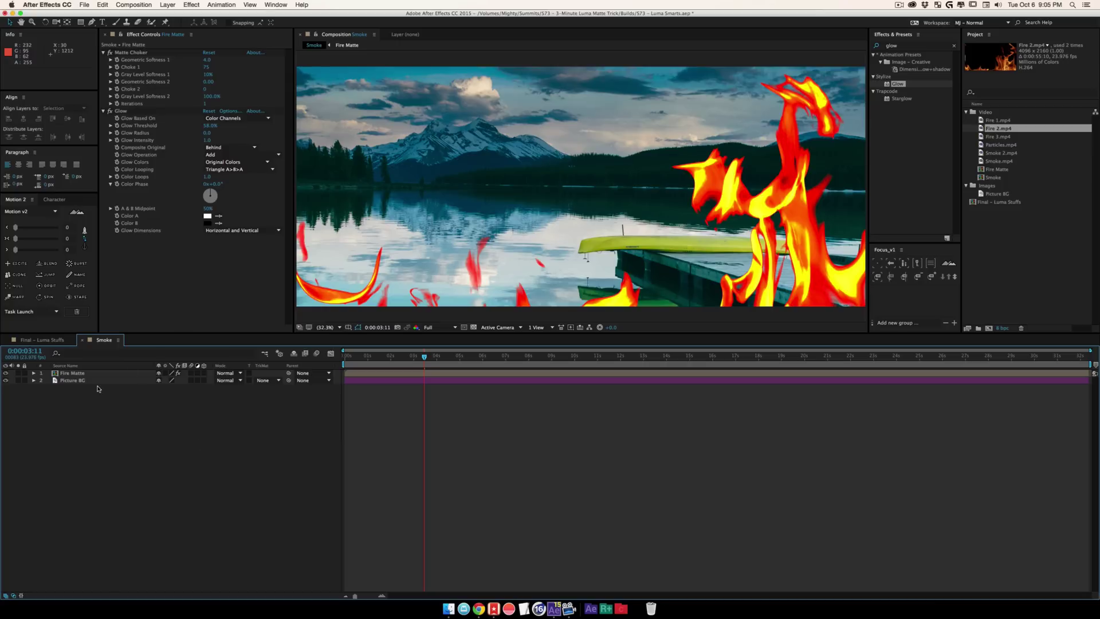
{"action": "left_click", "coordinate": [973, 274]}
{"action": "left_click_drag", "start_coordinate": [990, 197], "coordinate": [990, 329]}
{"action": "left_click", "coordinate": [1012, 279]}
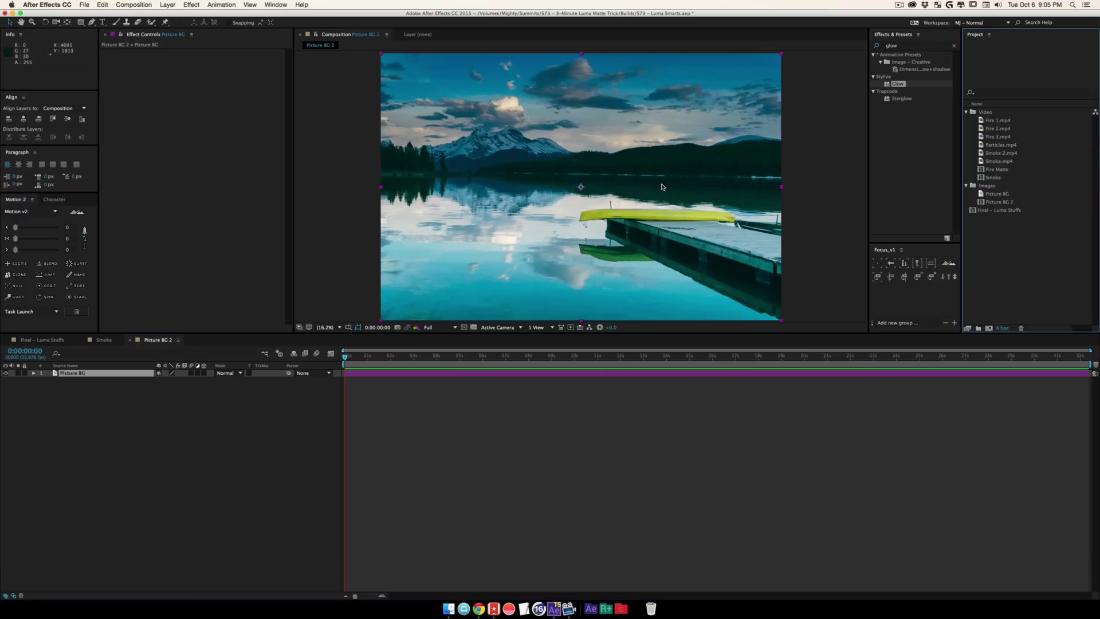
{"action": "left_click_drag", "start_coordinate": [992, 163], "coordinate": [991, 329]}
{"action": "left_click", "coordinate": [245, 507]}
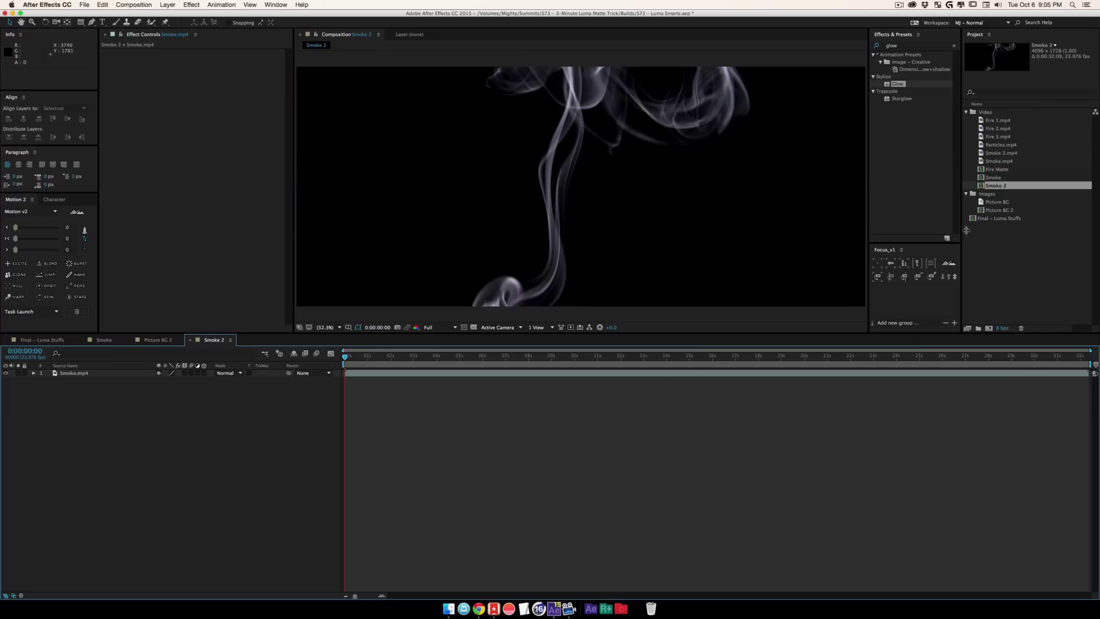
Step: Add Picture BG beneath the smoke in Smoke 2 and fit it to the frame width
{"action": "left_click_drag", "start_coordinate": [1000, 202], "coordinate": [177, 474]}
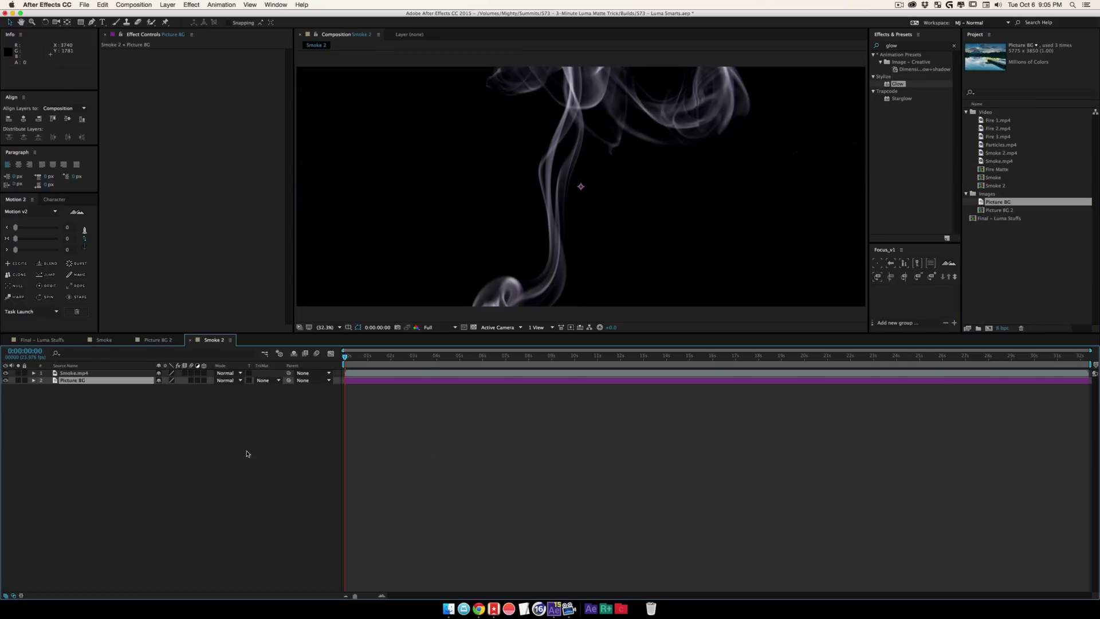
{"action": "key", "text": "alt+shift+super+h"}
{"action": "key", "text": "alt+shift+super+h"}
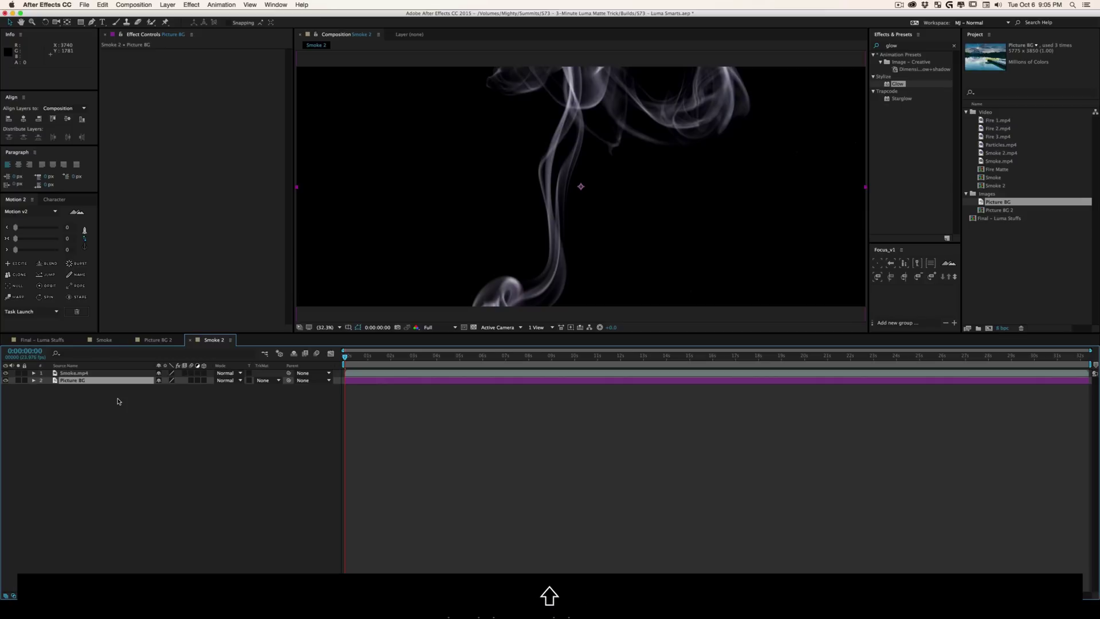
{"action": "key", "text": "alt+shift+super+g"}
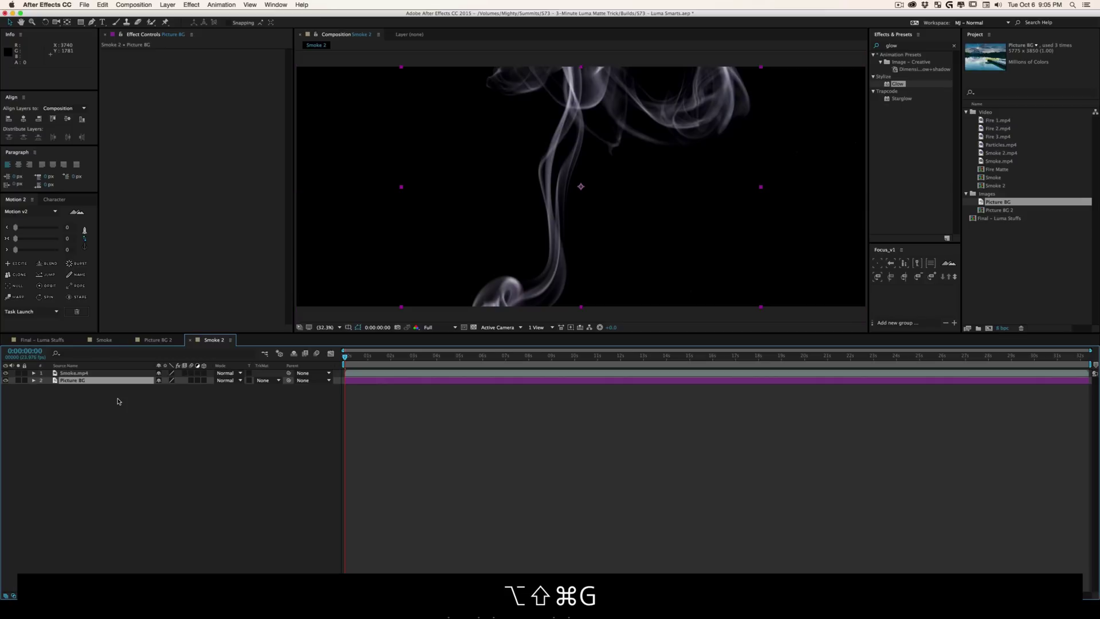
{"action": "key", "text": "alt+shift+super+h"}
{"action": "left_click", "coordinate": [5, 373]}
{"action": "left_click", "coordinate": [6, 373]}
{"action": "left_click", "coordinate": [86, 373]}
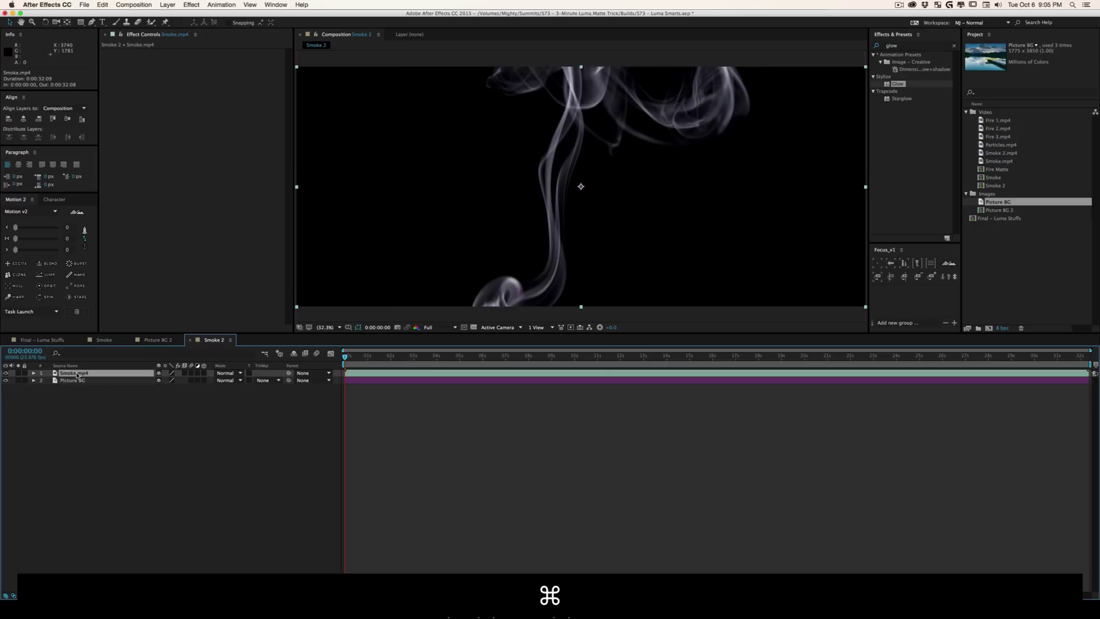
Step: Duplicate the Smoke.mp4 layer and apply Tint to the top copy
{"action": "key", "text": "super+d"}
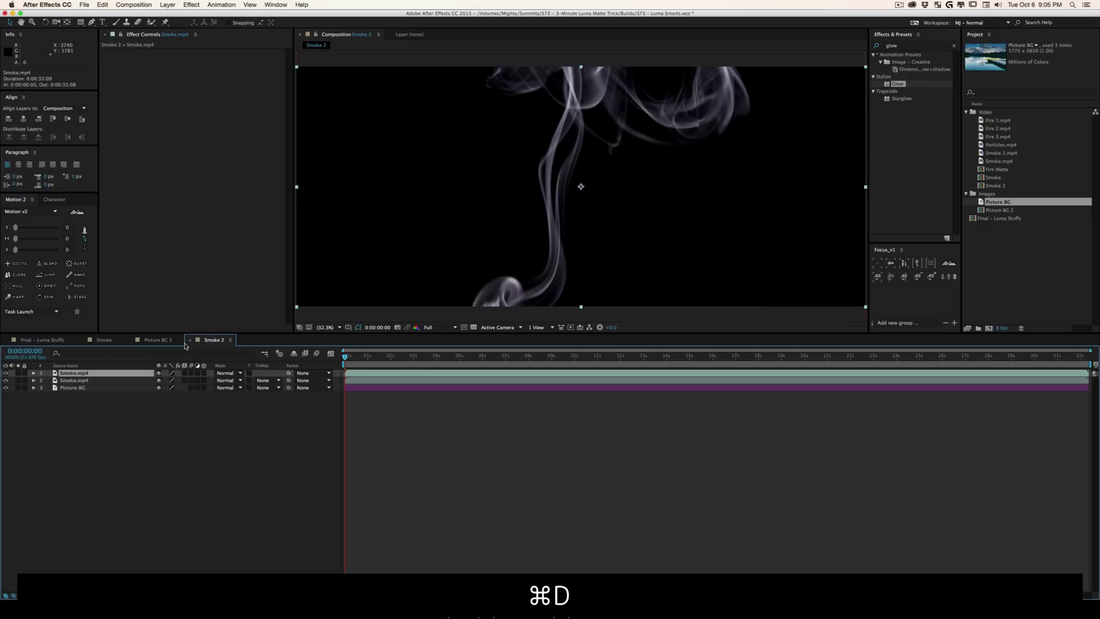
{"action": "left_click", "coordinate": [902, 46]}
{"action": "key", "text": "super+a"}
{"action": "type", "text": "tint"}
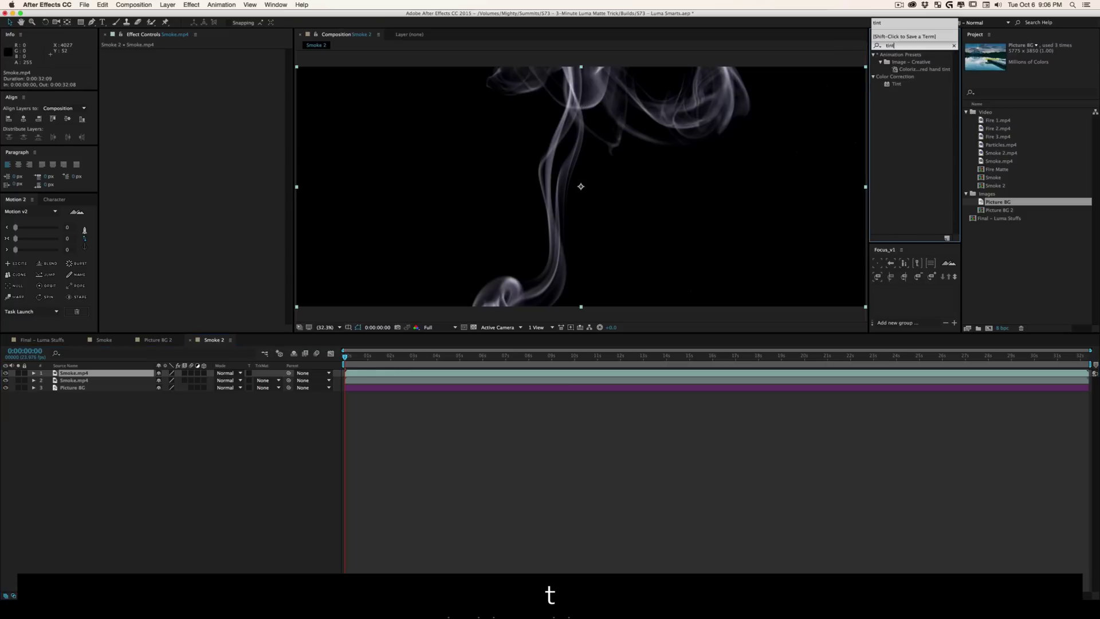
{"action": "double_click", "coordinate": [896, 84]}
Step: Give the top smoke copy three stacked Brightness & Contrast effects with raised contrast
{"action": "left_click", "coordinate": [902, 46]}
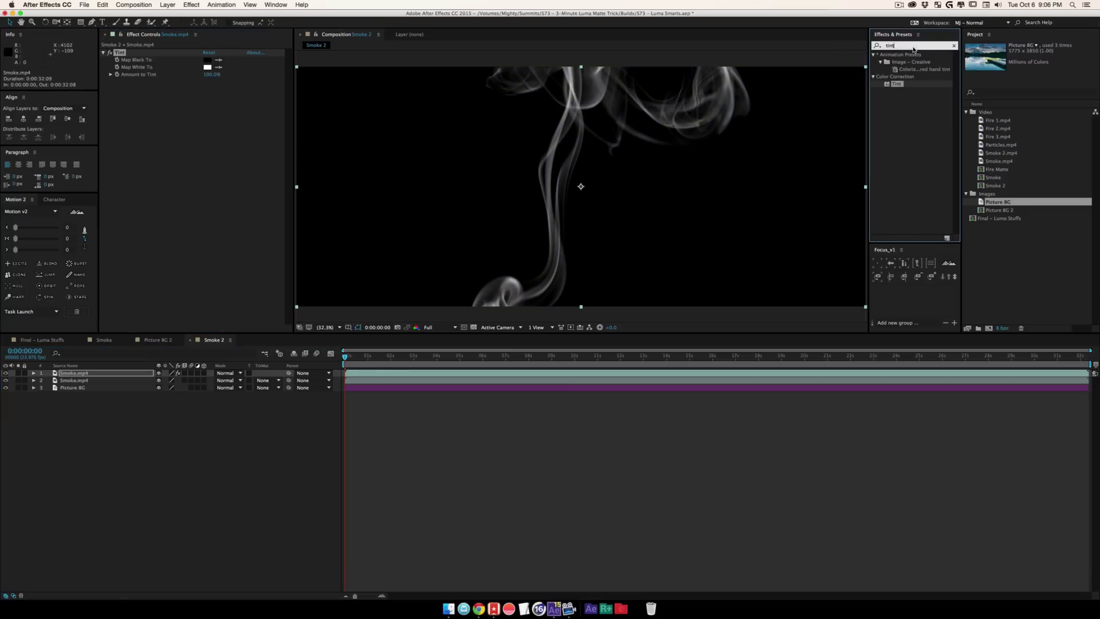
{"action": "type", "text": "contrast"}
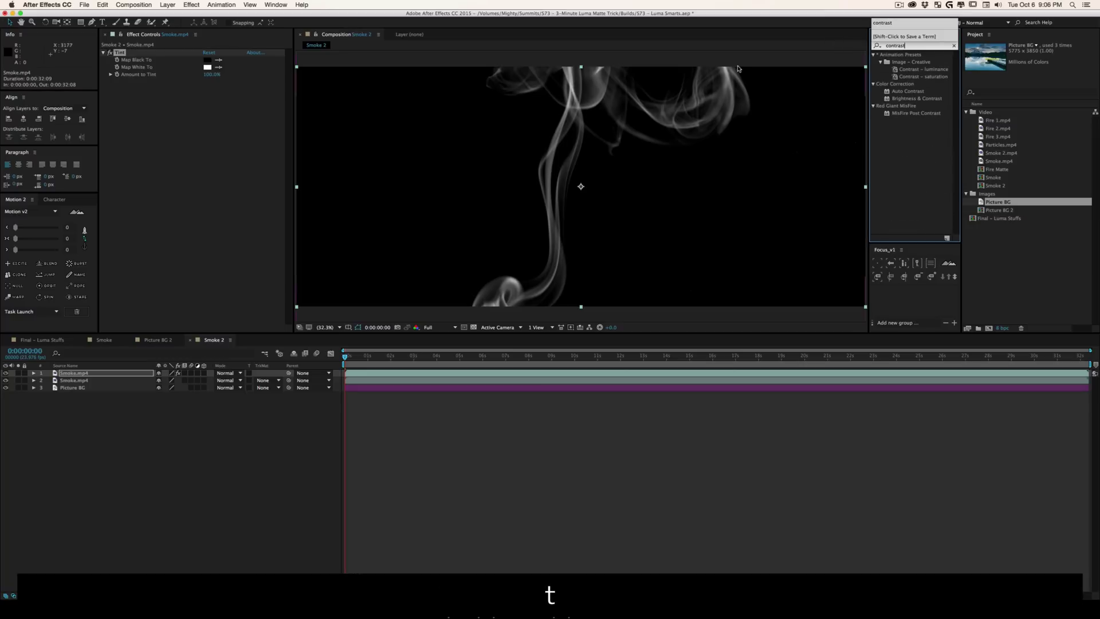
{"action": "double_click", "coordinate": [888, 97]}
{"action": "left_click_drag", "start_coordinate": [204, 97], "coordinate": [286, 105]}
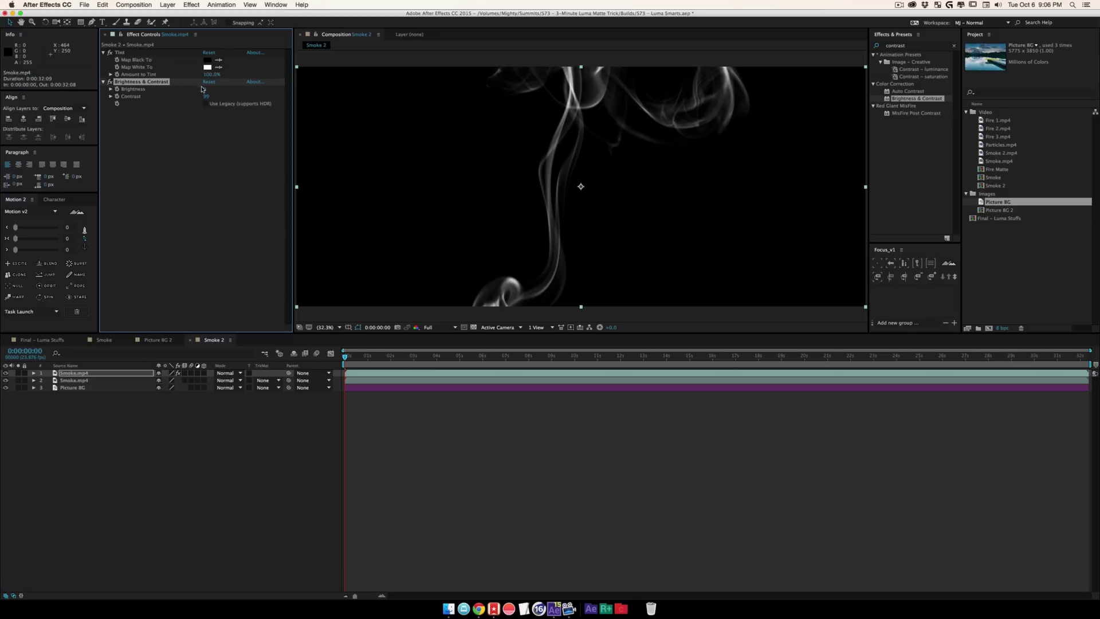
{"action": "key", "text": "super+d"}
{"action": "key", "text": "super+d"}
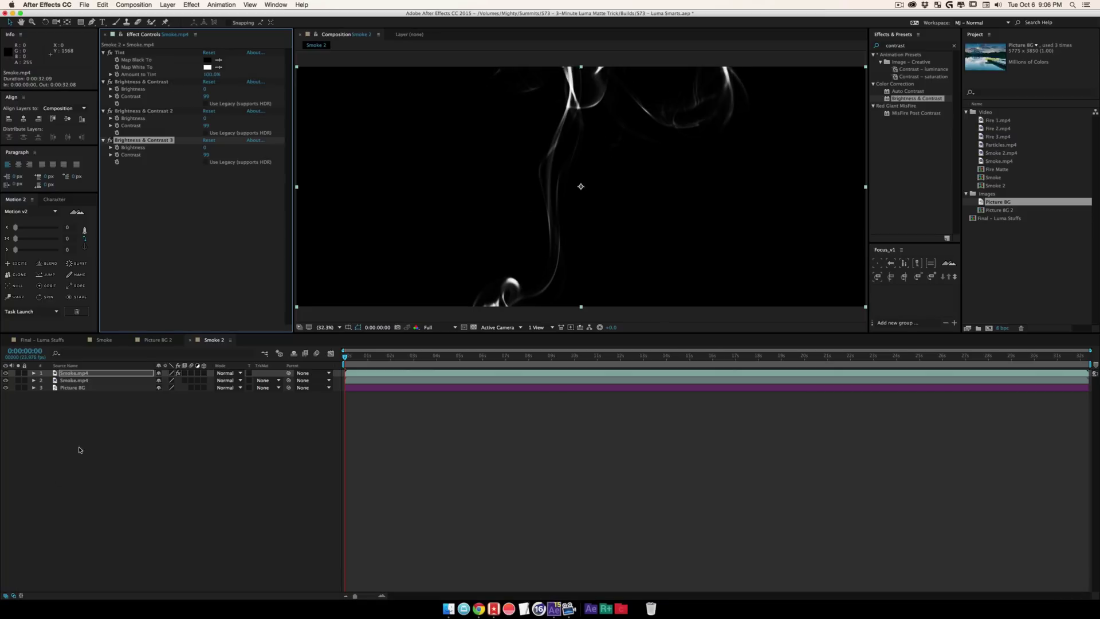
{"action": "left_click", "coordinate": [210, 380]}
Step: Set the lower smoke to Luma Matte and keep one matte Brightness & Contrast at brightness 30, contrast 99
{"action": "left_click", "coordinate": [266, 380]}
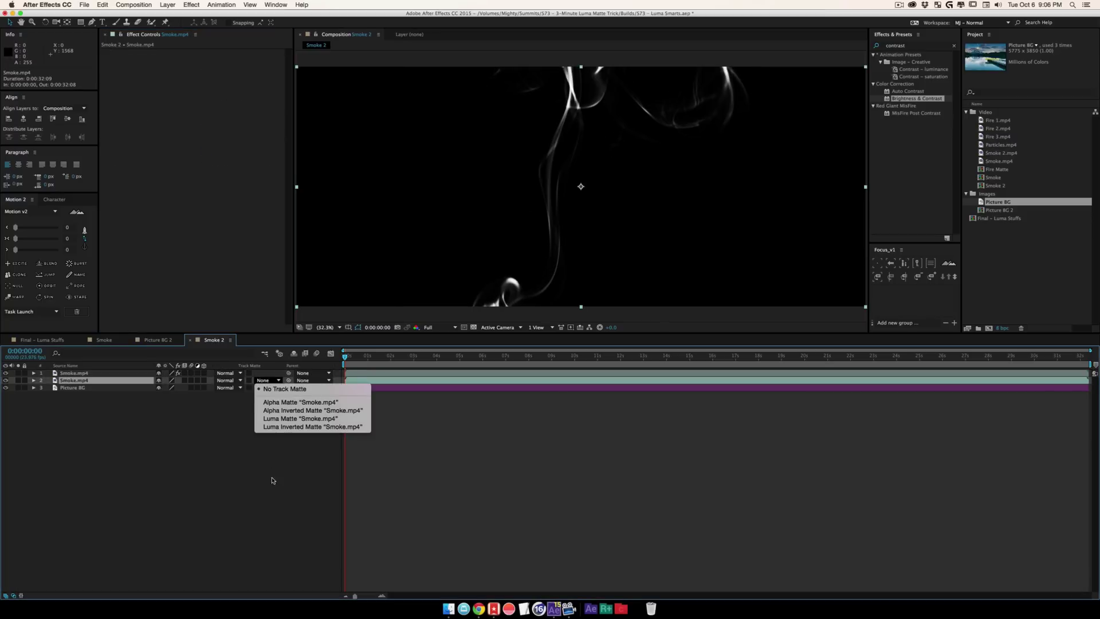
{"action": "left_click", "coordinate": [274, 422]}
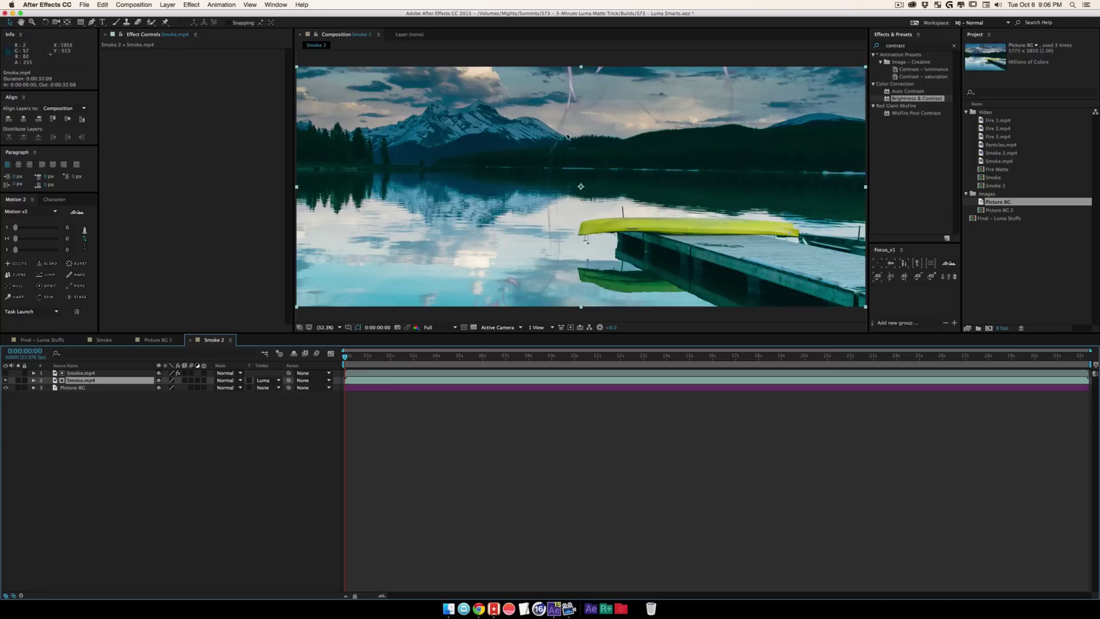
{"action": "left_click", "coordinate": [90, 373]}
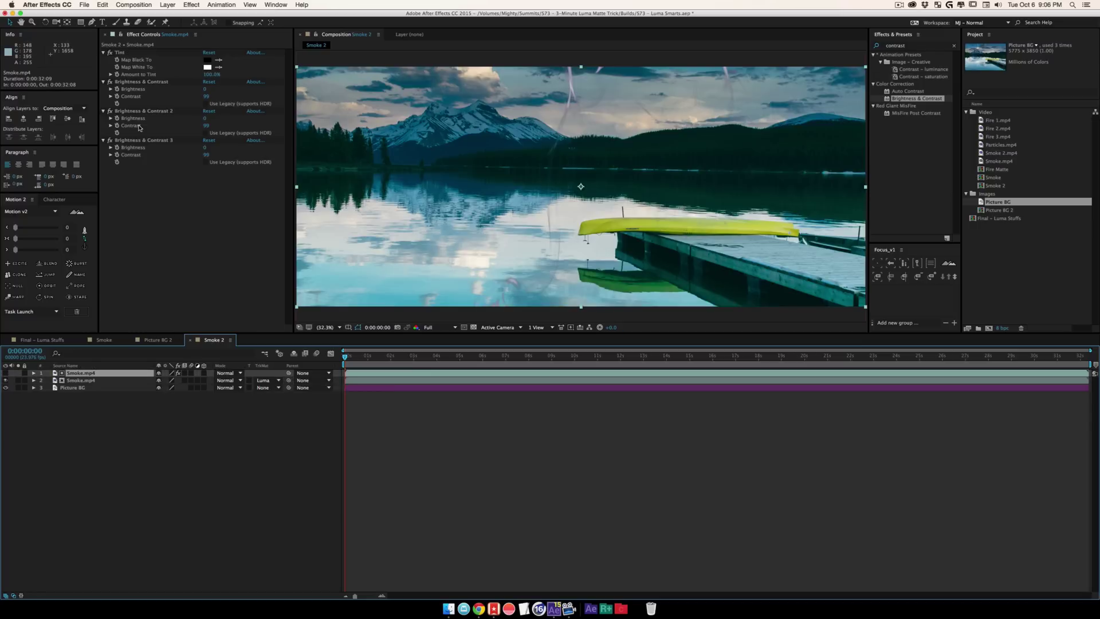
{"action": "left_click", "coordinate": [149, 142]}
{"action": "left_click", "coordinate": [147, 112], "text": "shift"}
{"action": "key", "text": "BackSpace"}
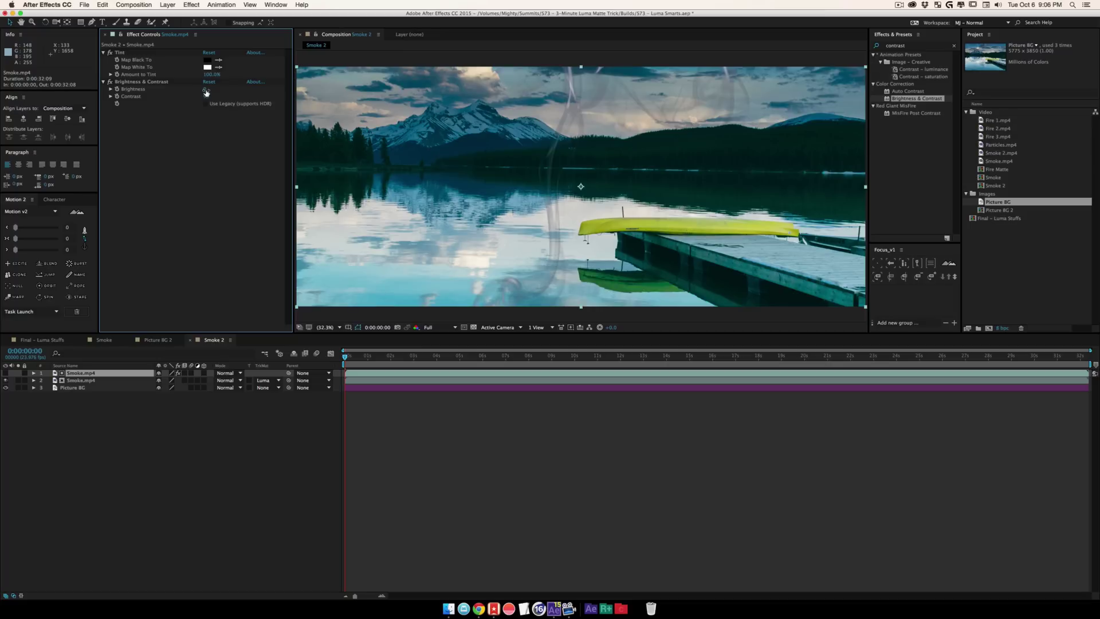
{"action": "mouse_move", "coordinate": [207, 91]}
{"action": "left_mouse_down"}
{"action": "mouse_move", "coordinate": [183, 92]}
{"action": "mouse_move", "coordinate": [218, 93]}
{"action": "left_mouse_up"}
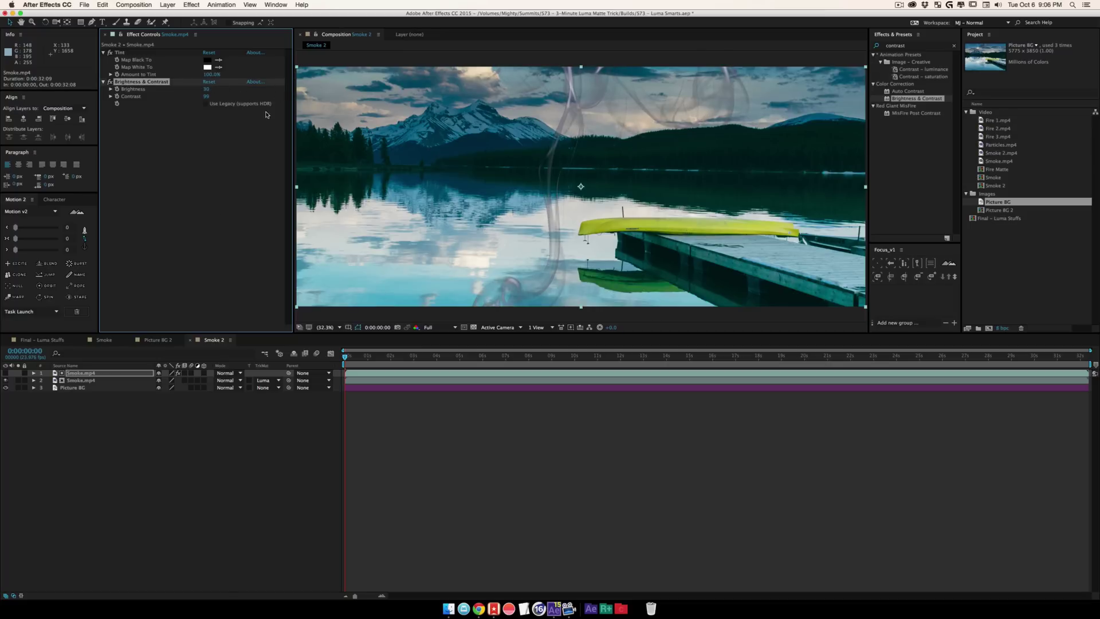
Step: Pre-compose both Smoke.mp4 layers into Pre-comp 1
{"action": "left_click", "coordinate": [89, 379], "text": "shift"}
{"action": "key", "text": "shift+super+c"}
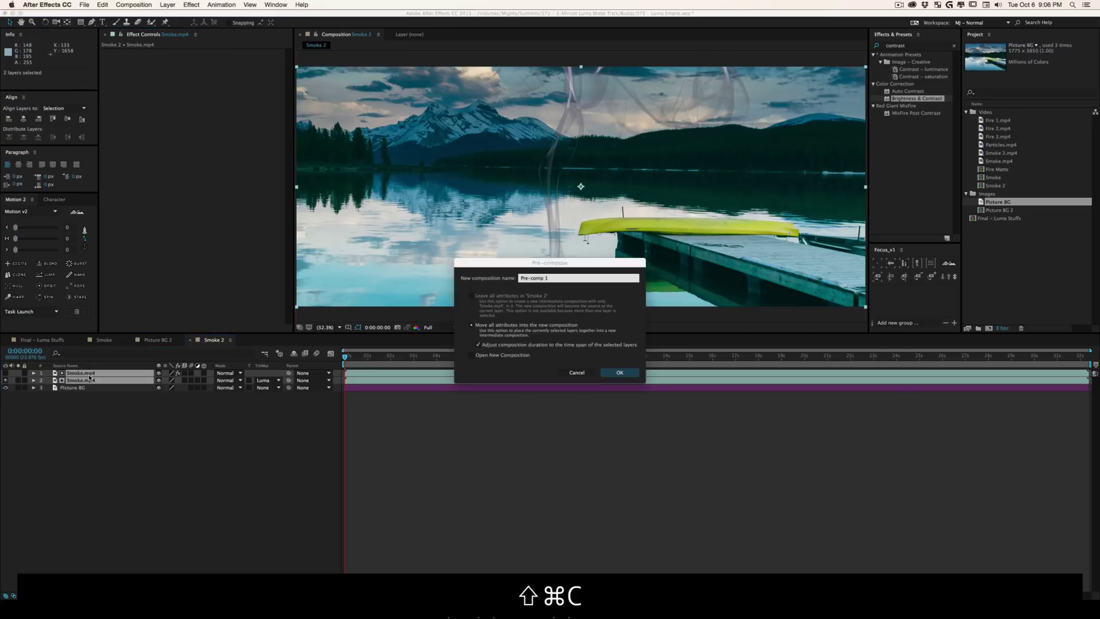
{"action": "key", "text": "Return"}
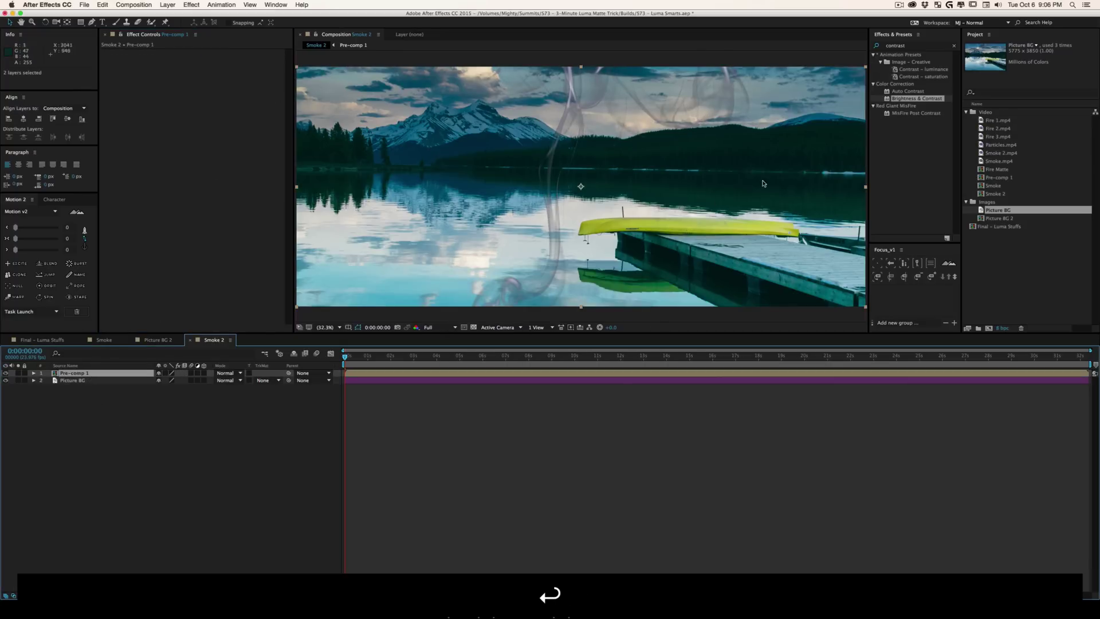
Step: Apply Simple Choker to Pre-comp 1 with Choke Matte at 0.20
{"action": "left_click", "coordinate": [915, 46]}
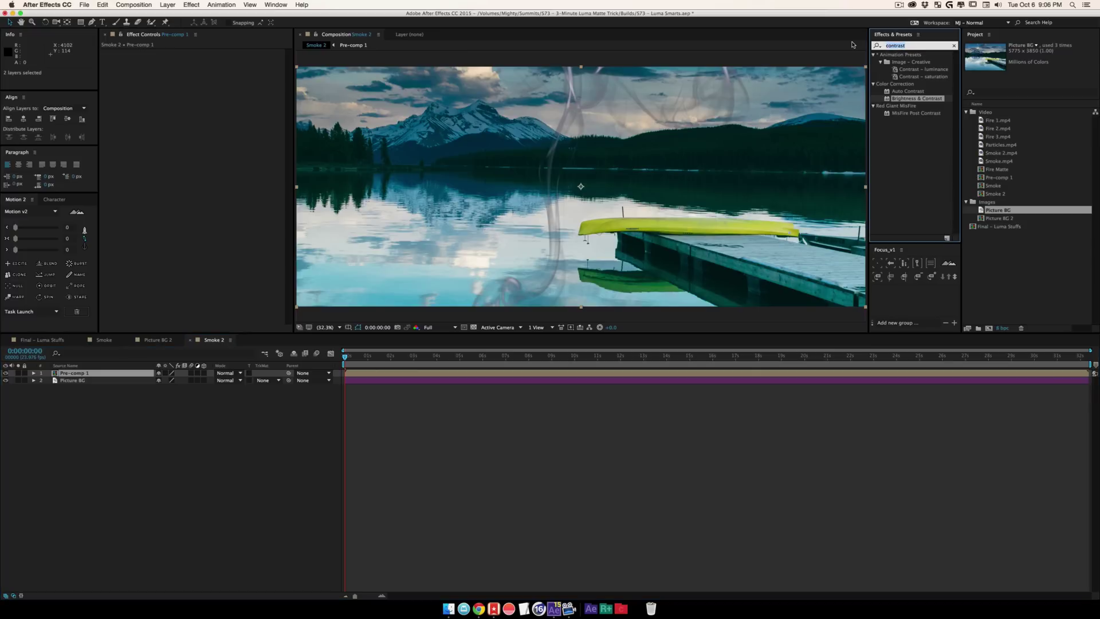
{"action": "type", "text": "simple"}
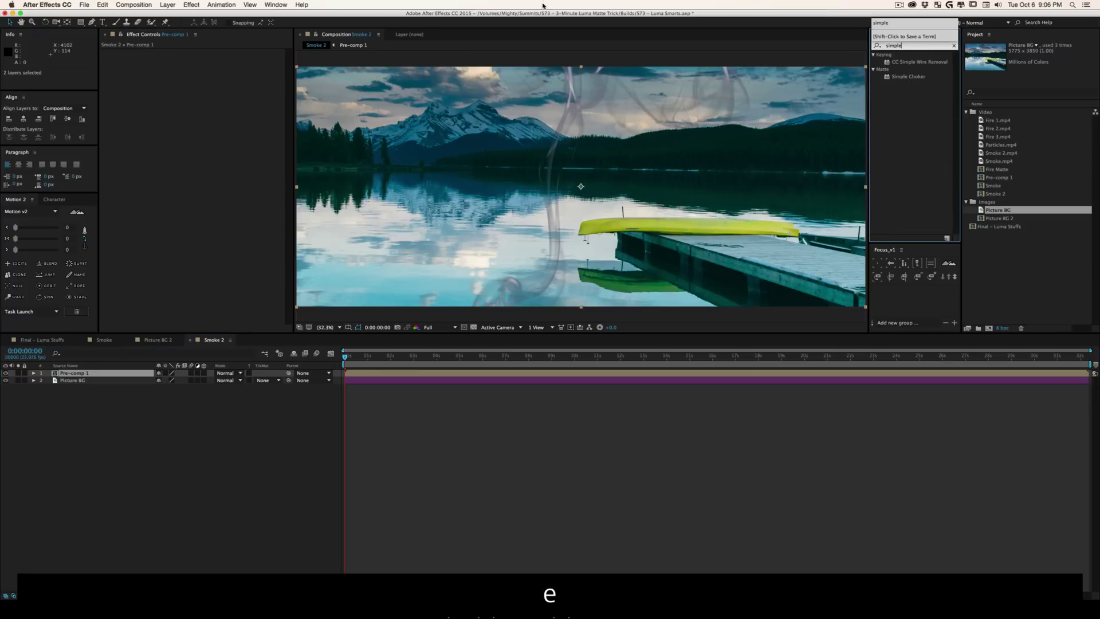
{"action": "left_click_drag", "start_coordinate": [908, 76], "coordinate": [444, 190]}
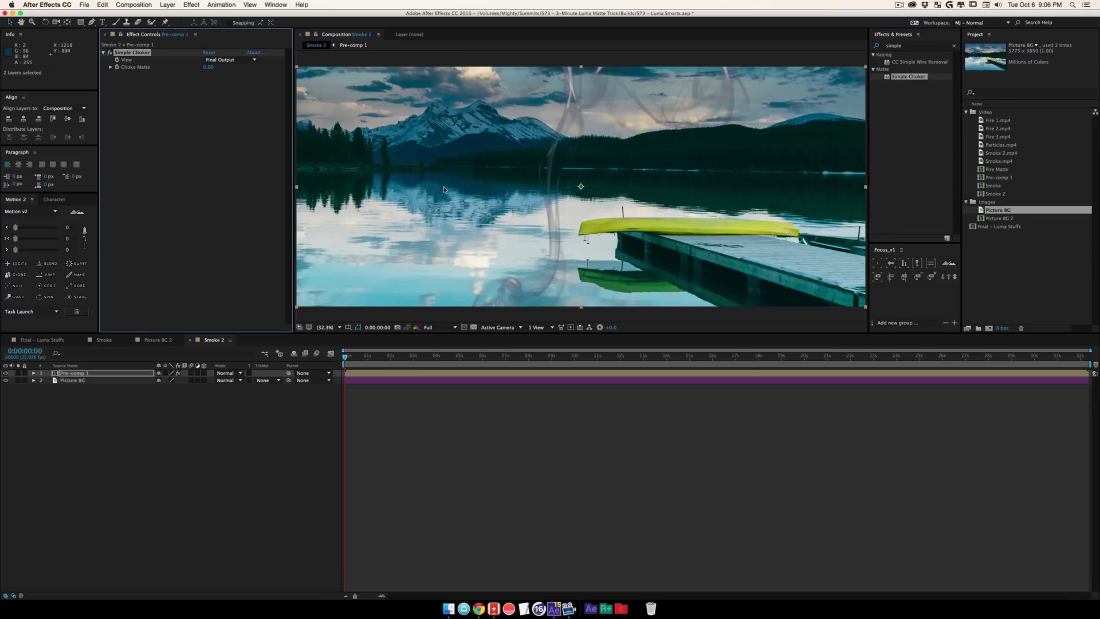
{"action": "left_click_drag", "start_coordinate": [219, 67], "coordinate": [194, 61]}
{"action": "left_click", "coordinate": [291, 501]}
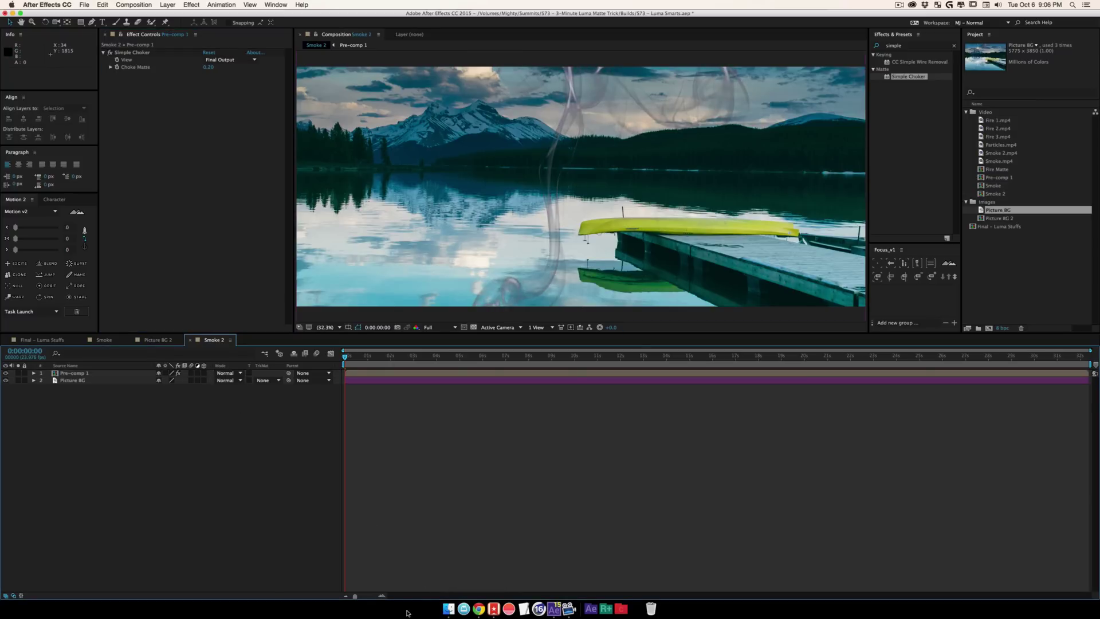
Step: Switch to Chrome showing CineStock's Vimeo search results for smoke
{"action": "left_click", "coordinate": [479, 609]}
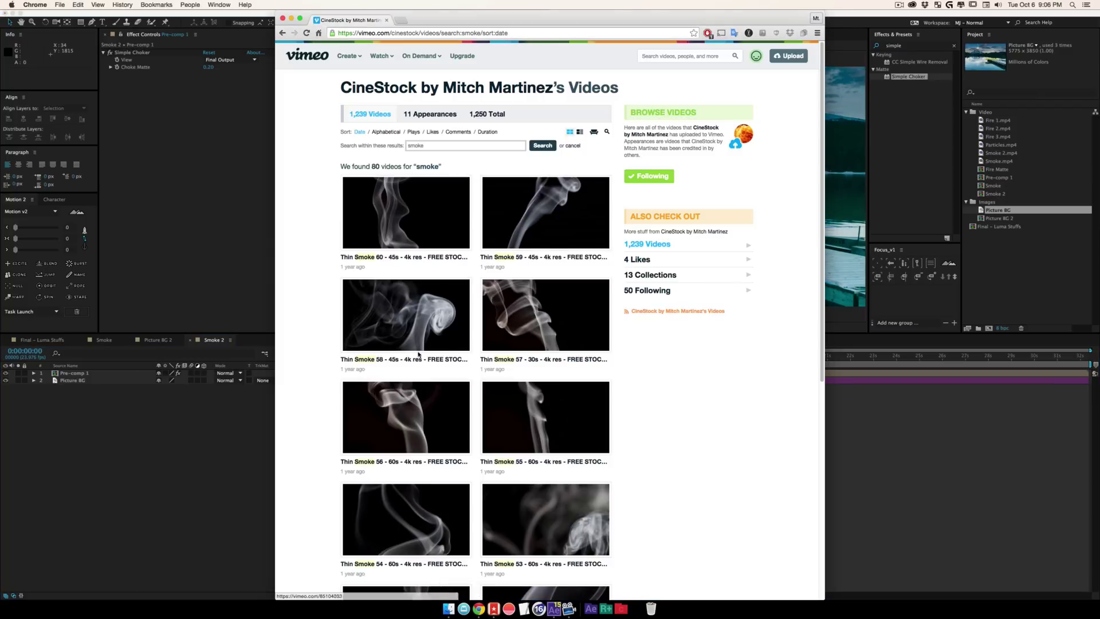